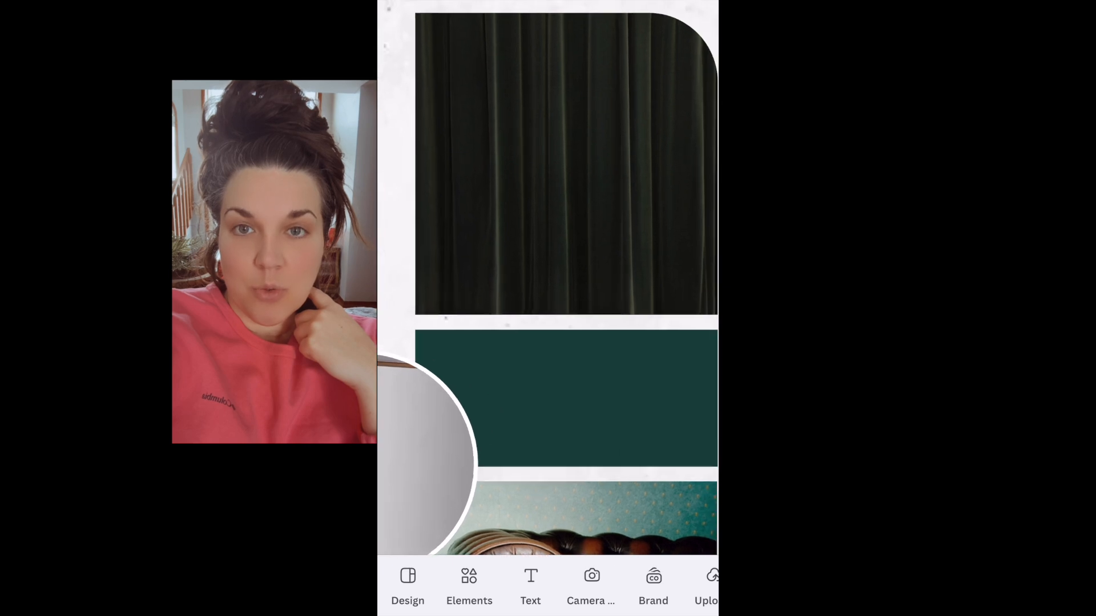
scroll(562, 182, "down", 3)
scroll(548, 308, "down", 3)
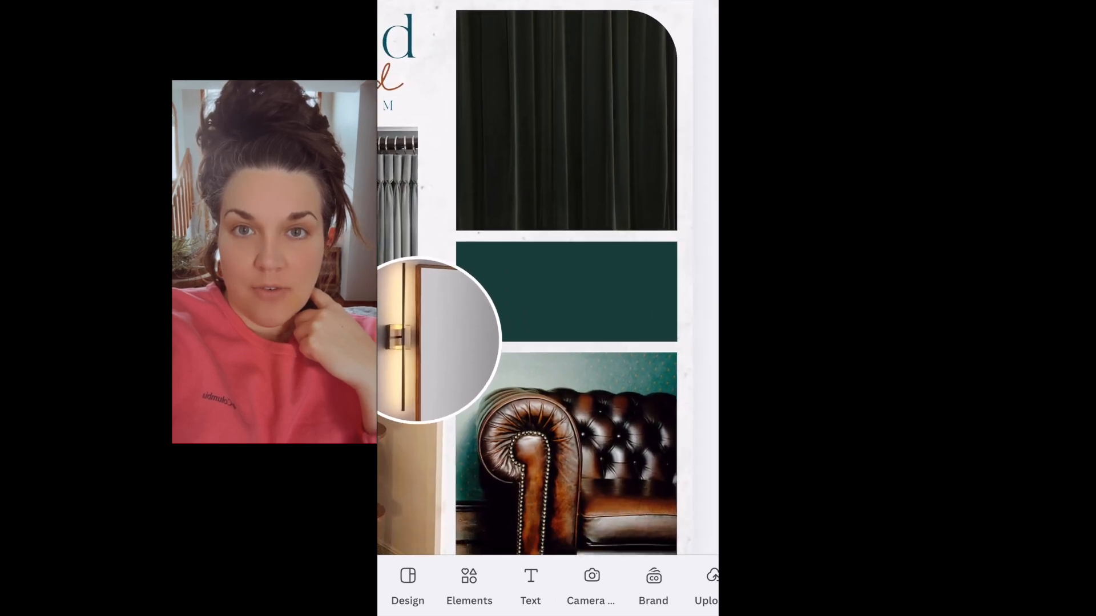
scroll(548, 274, "down", 3)
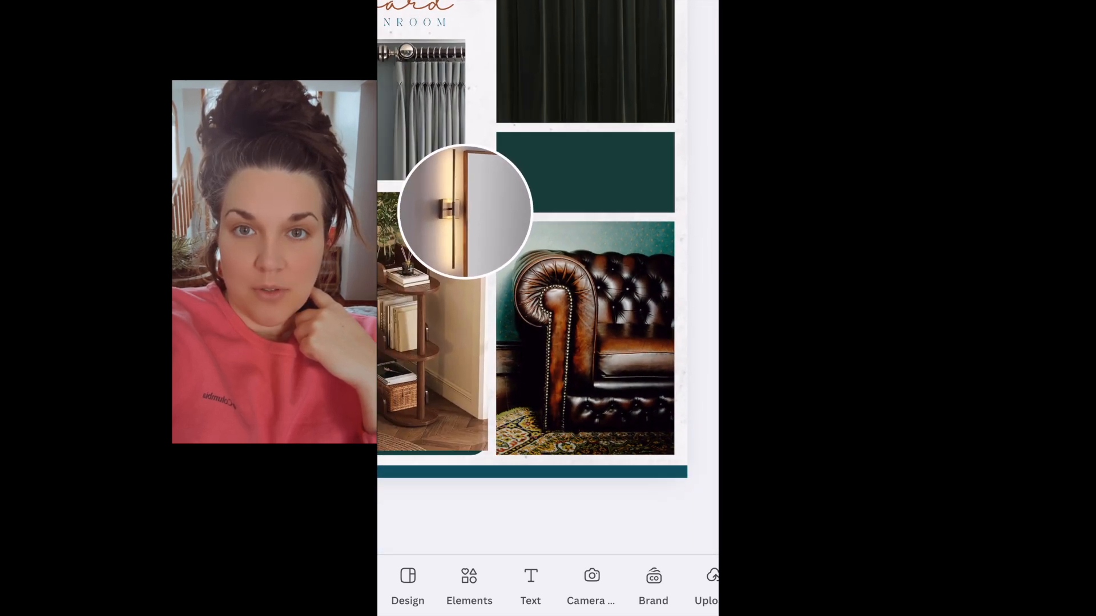
scroll(548, 273, "up", 3)
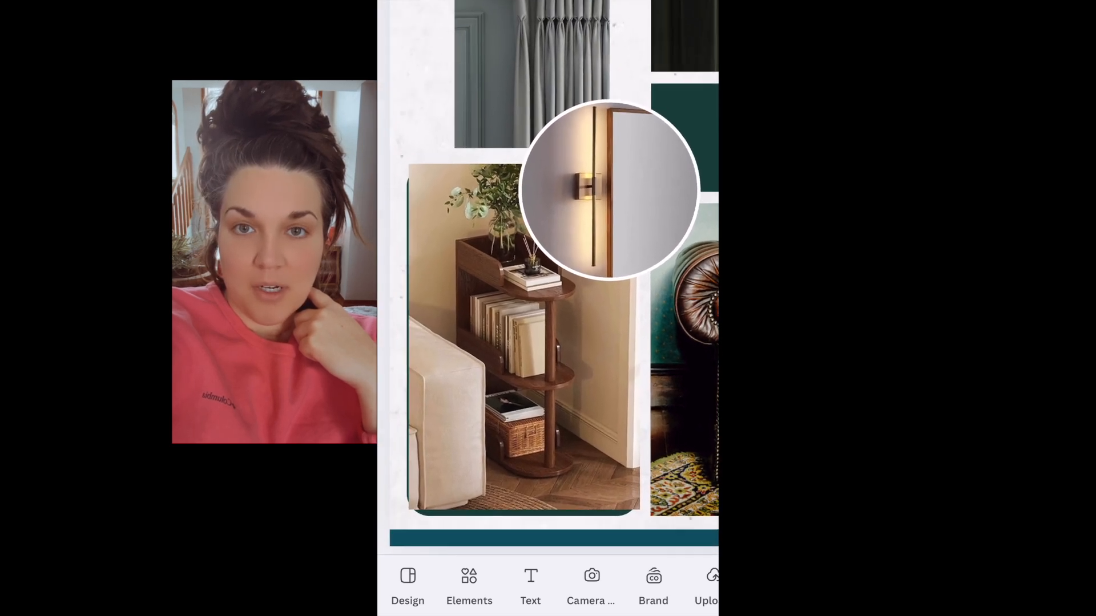
scroll(548, 274, "down", 5)
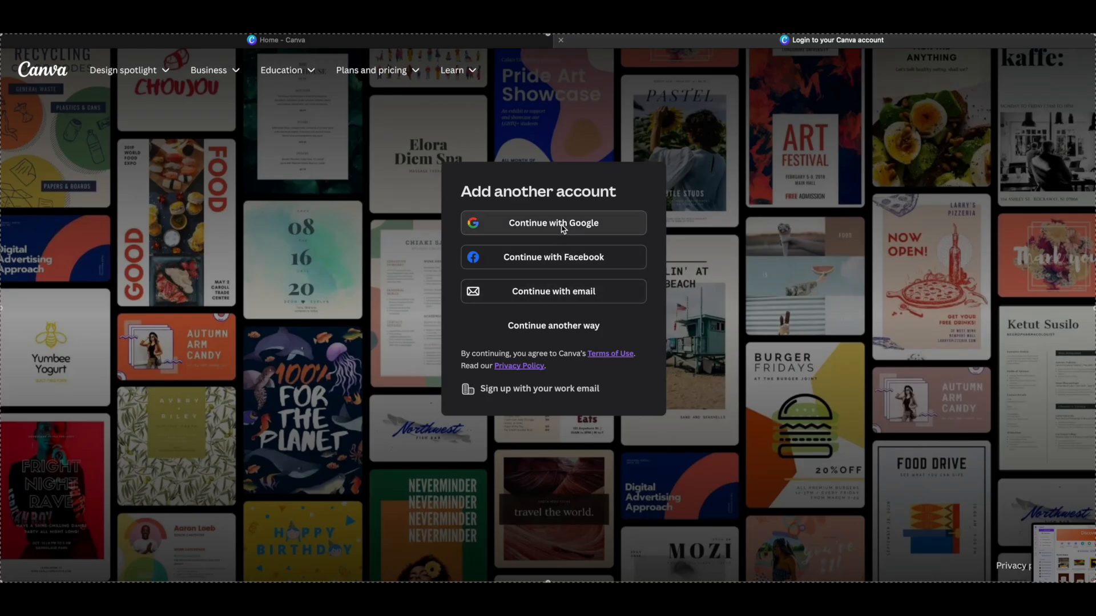
- Sign in to Canva with Google, choosing an existing Google account and approving the sign-in
left_click(563, 225)
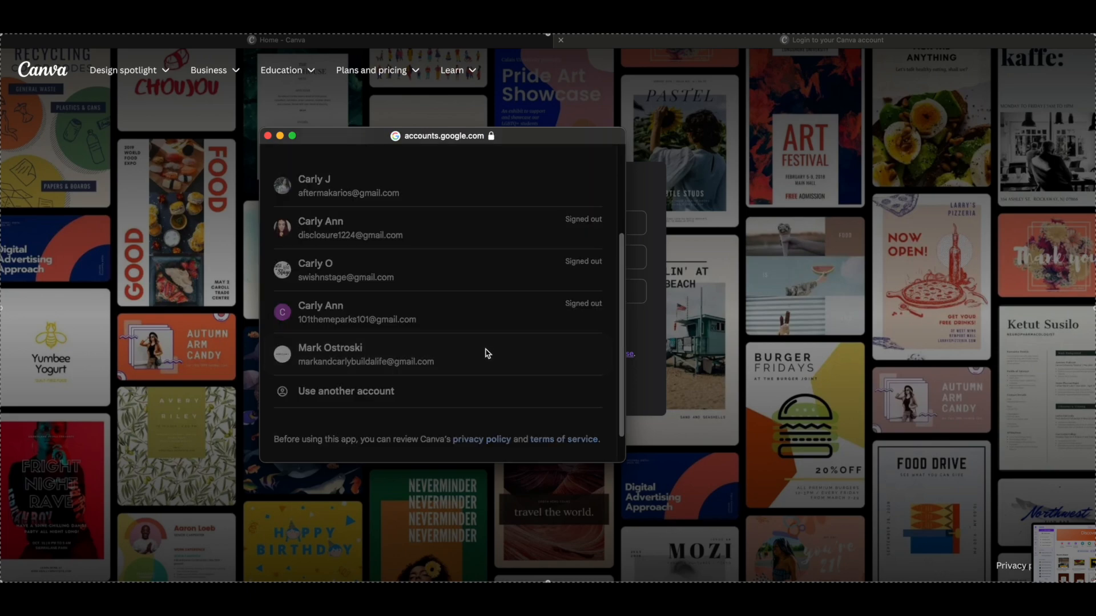
left_click(486, 351)
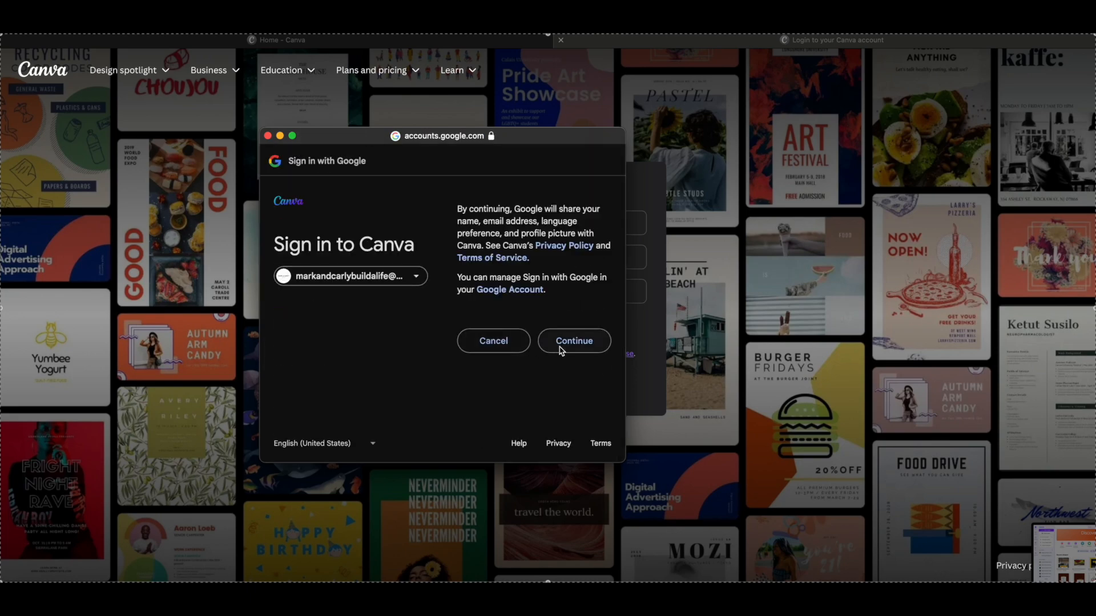
left_click(561, 342)
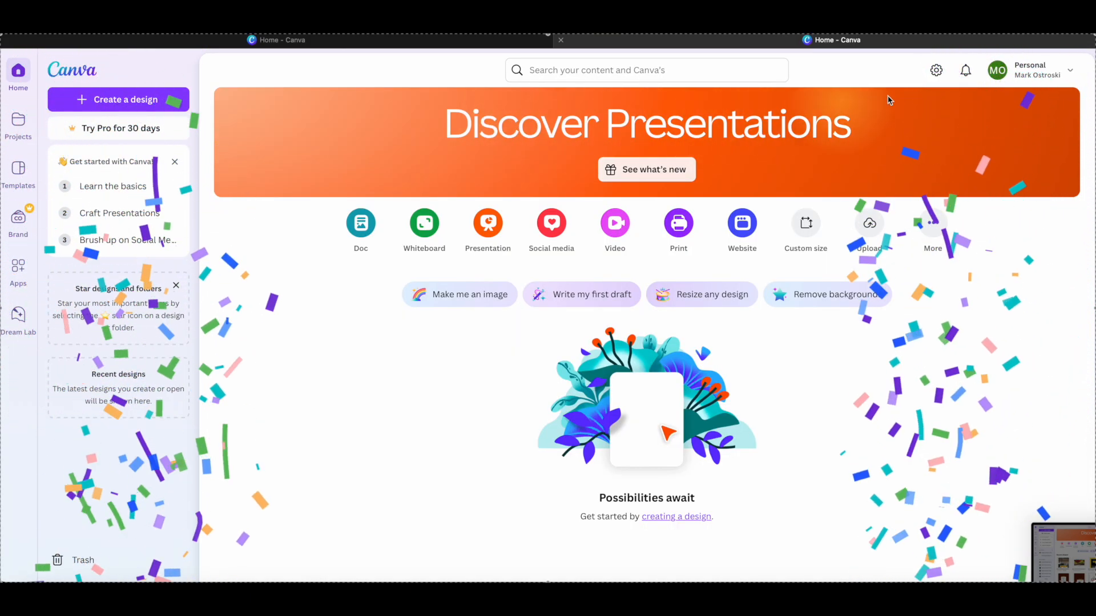
- Search for "mood board" templates and start a design from the Blue Aesthetic Mood Board Brand Inspiration Poster
left_click(586, 72)
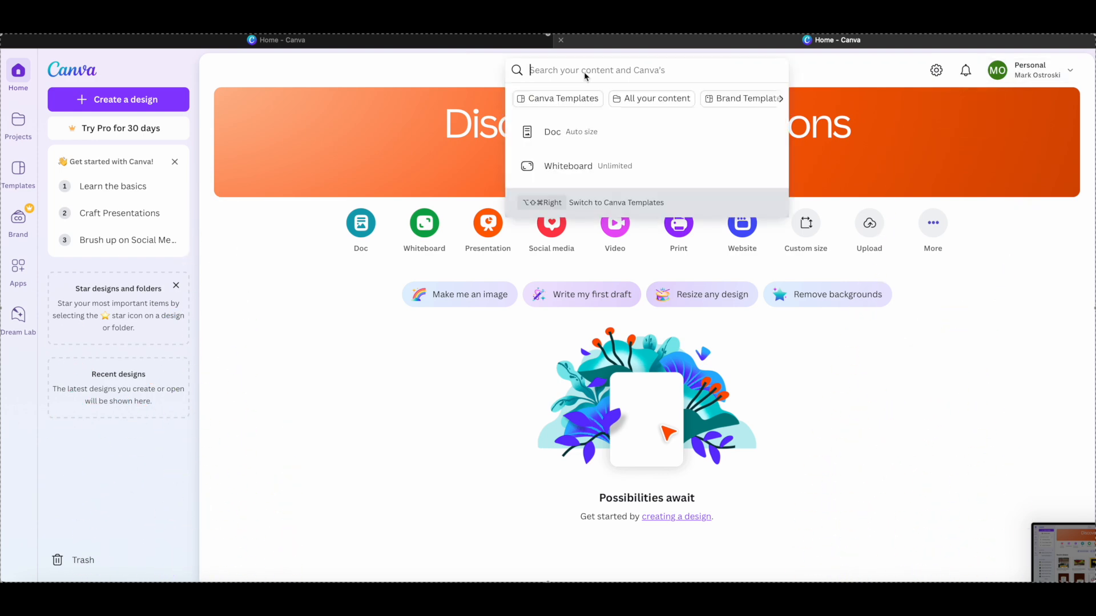
type("mood board")
key("Return")
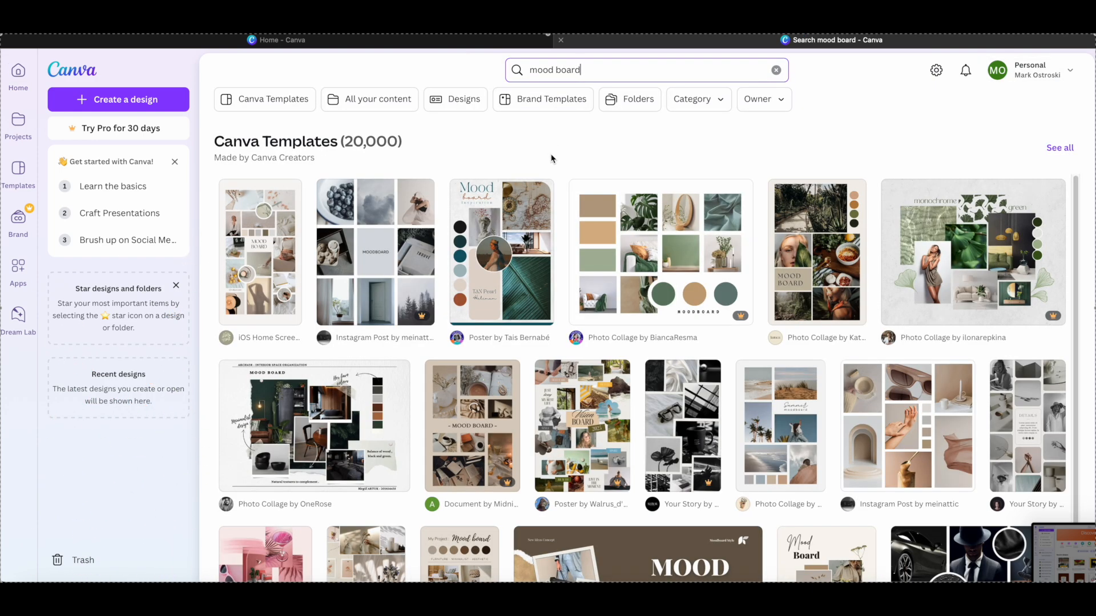
left_click(528, 239)
left_click(771, 201)
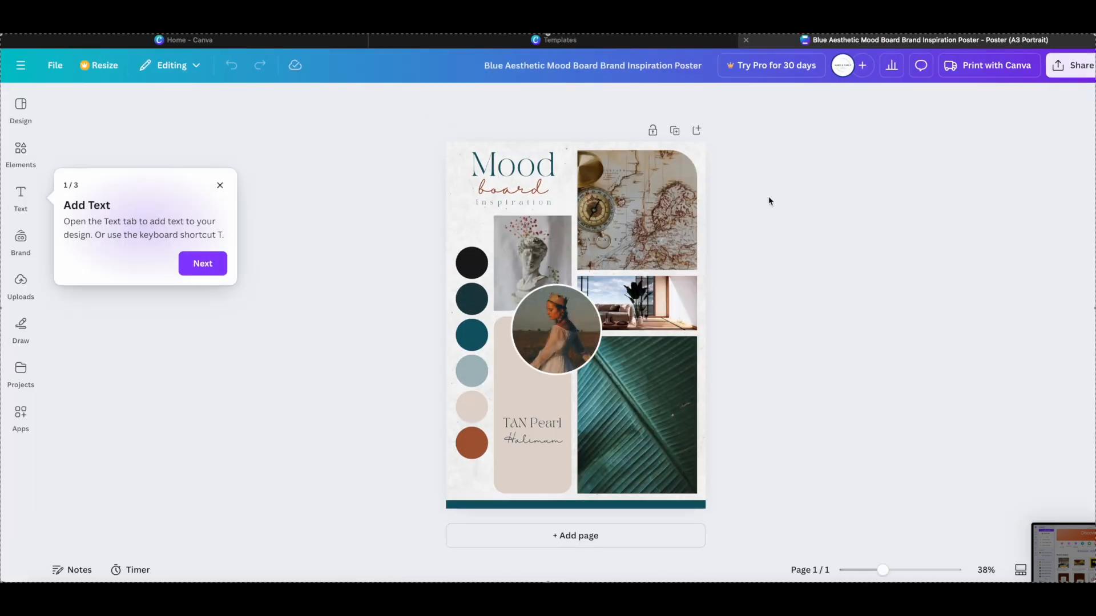
- Replace the "Inspiration" subtitle under the mood board title with "LIVING ROOM" and increase its font size to 20.7
left_click(532, 207)
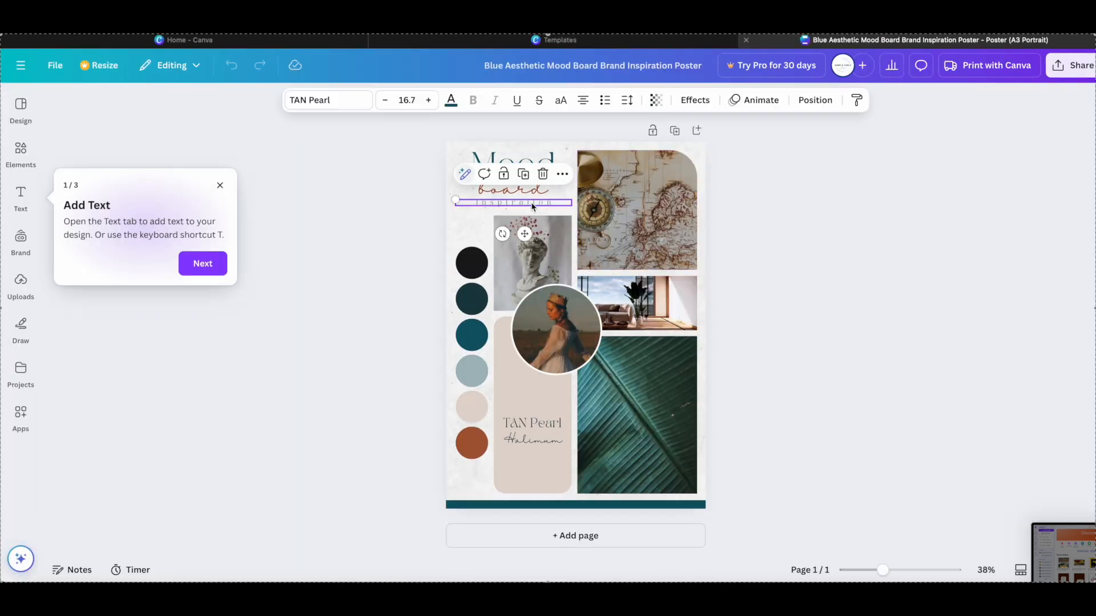
left_click(532, 206)
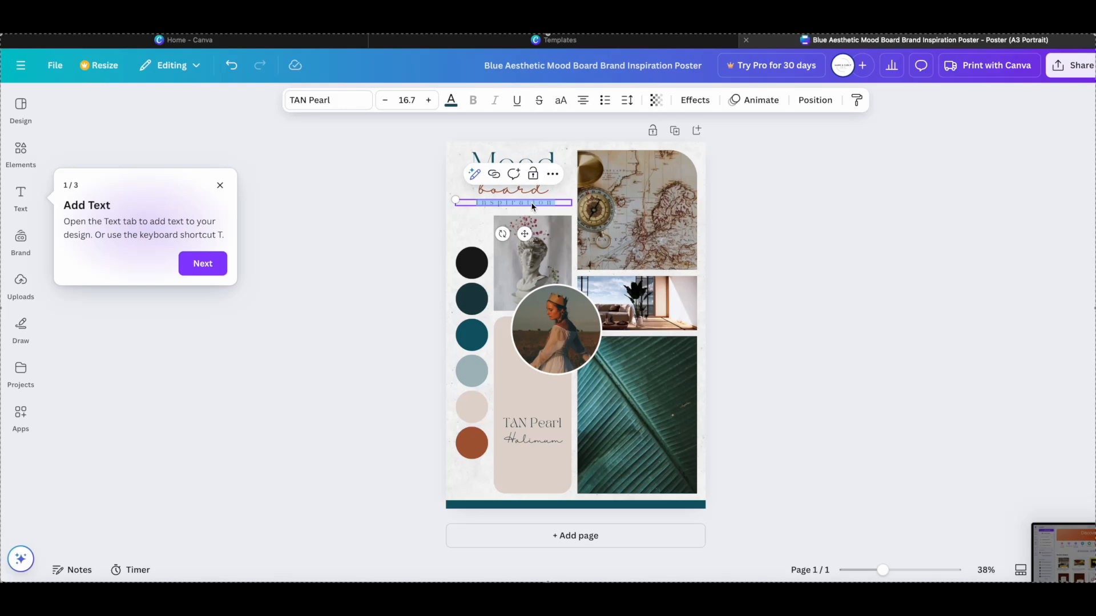
key("BackSpace")
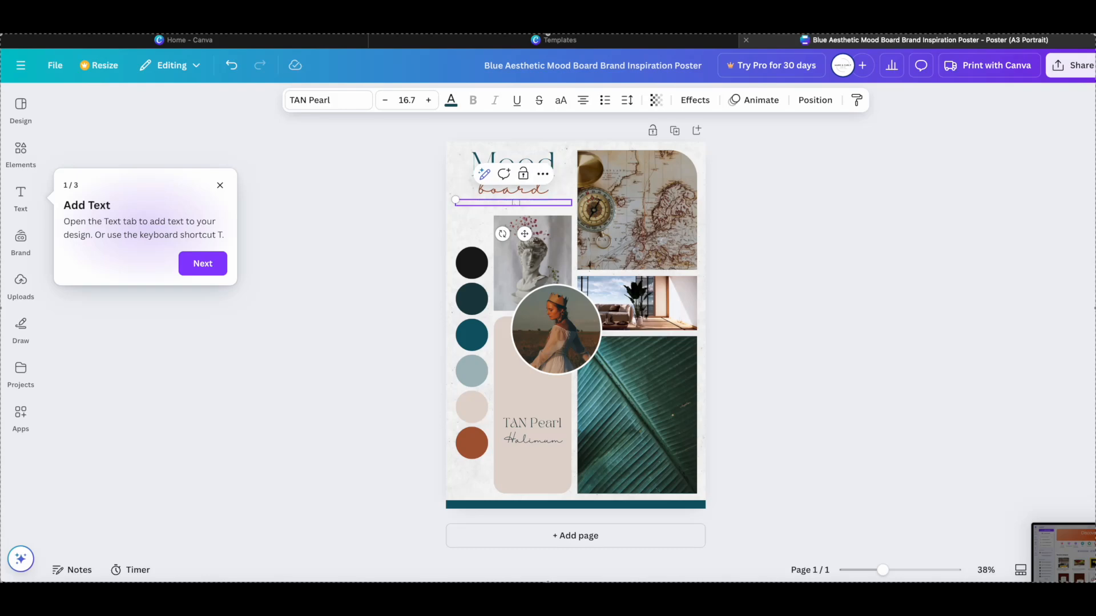
type("LIVING ROOM")
left_click(429, 100)
left_click(428, 101)
left_click(429, 101)
left_click(430, 102)
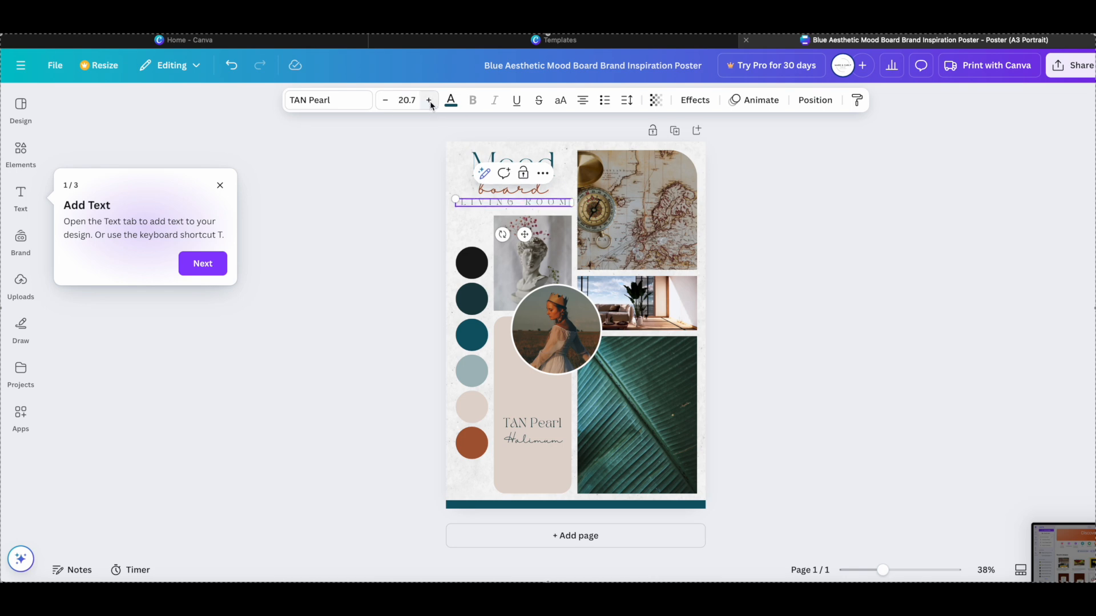
- Format the "LIVING ROOM" subtitle in bold Canva Sans at size 23.7
double_click(518, 200)
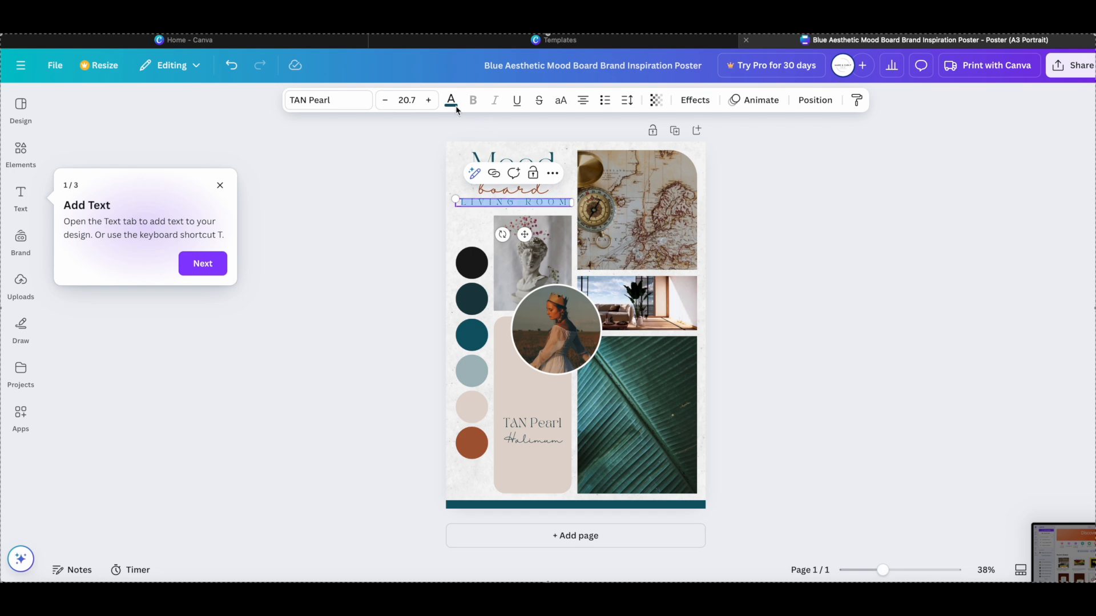
left_click(354, 101)
left_click(220, 185)
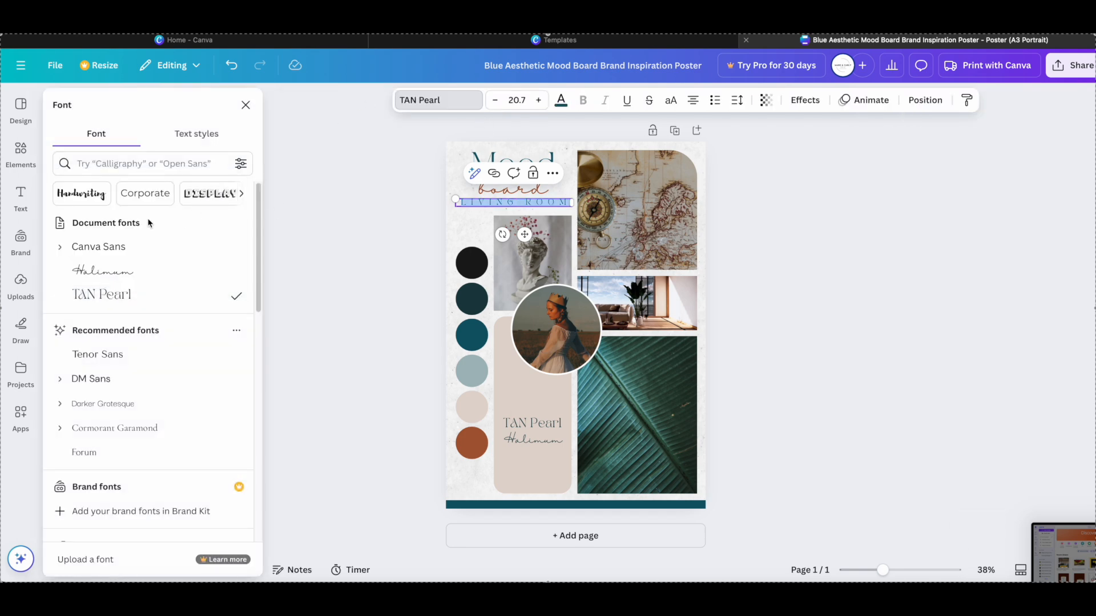
left_click(144, 251)
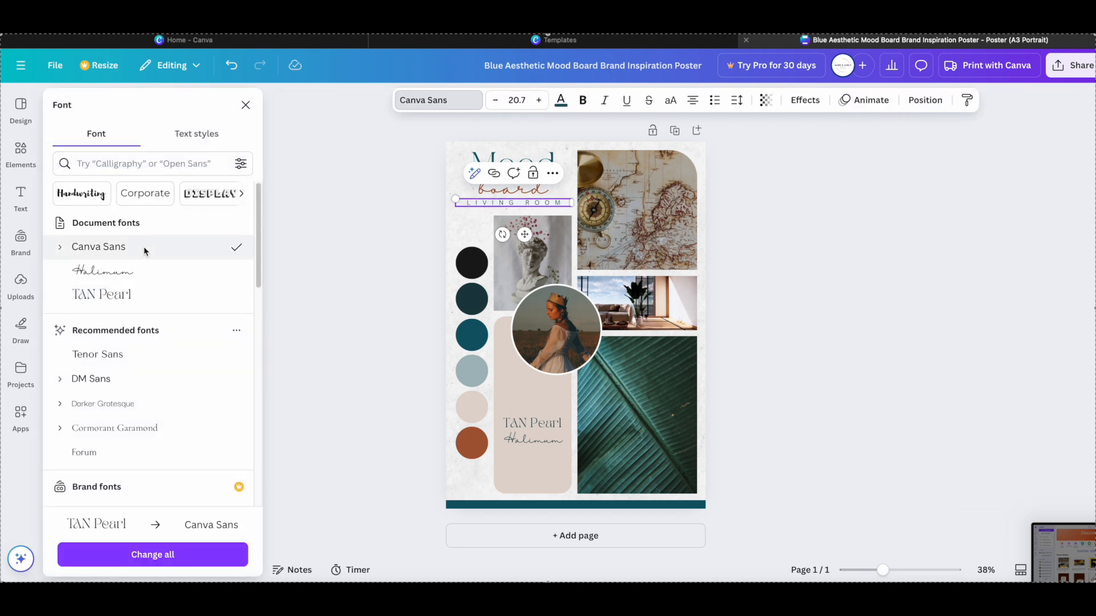
left_click(540, 101)
left_click(539, 101)
left_click(540, 101)
left_click(539, 101)
left_click(499, 101)
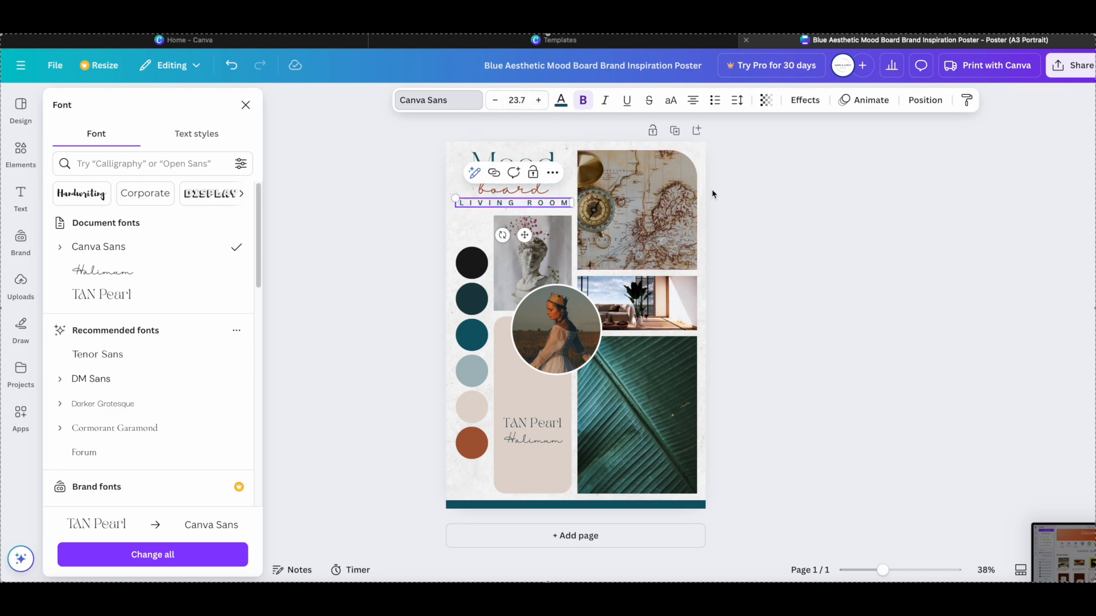
left_click(729, 195)
- Search the elements for "couch" and limit the results to photos with horizontal orientation
left_click(761, 231)
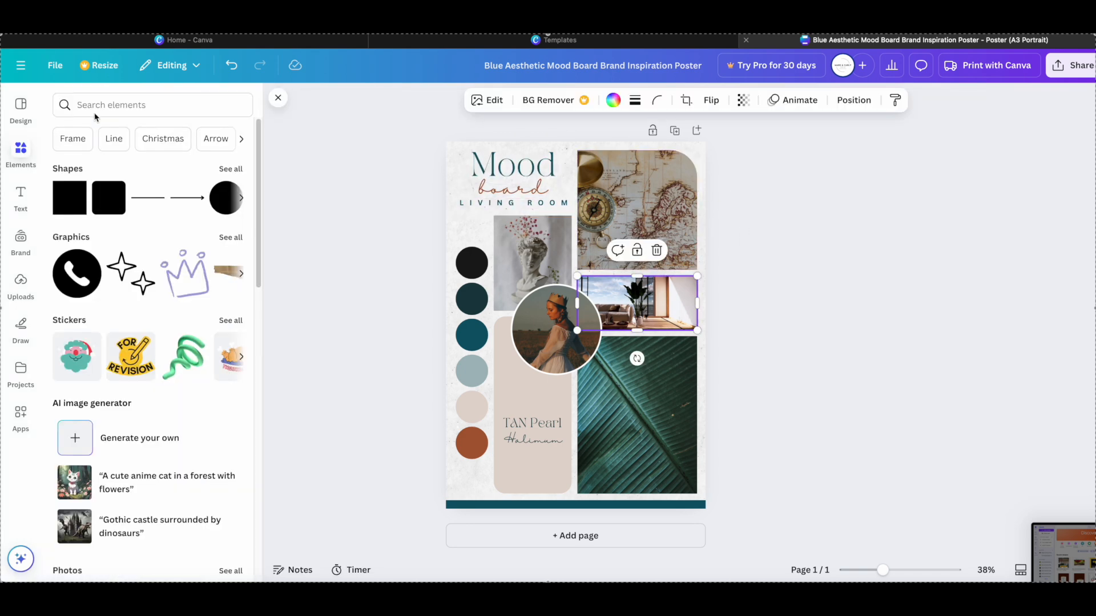
left_click(76, 106)
type("couch")
key("Return")
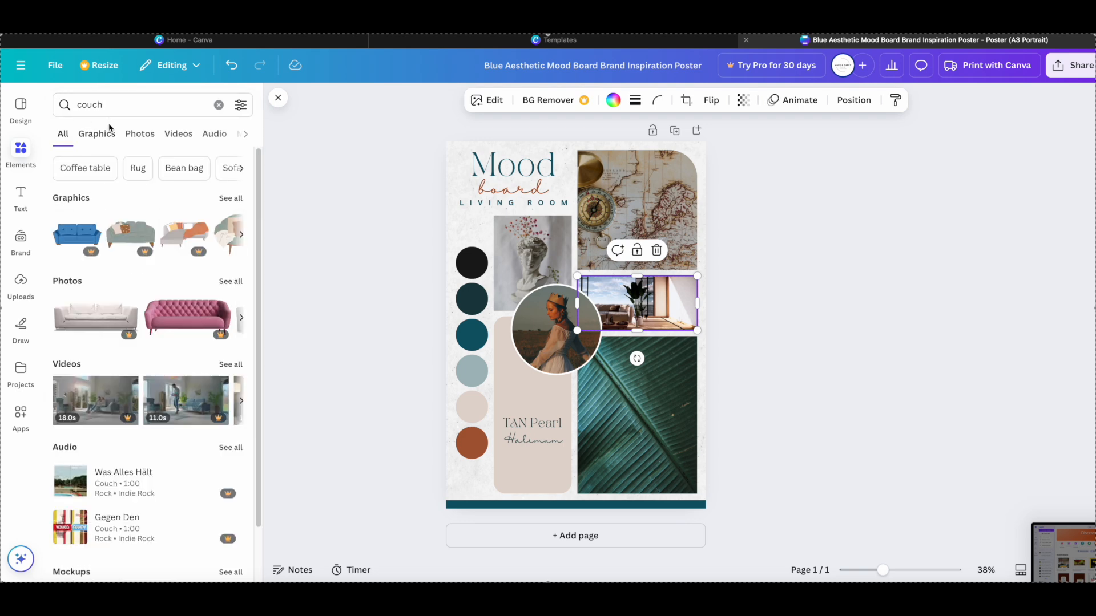
left_click(140, 135)
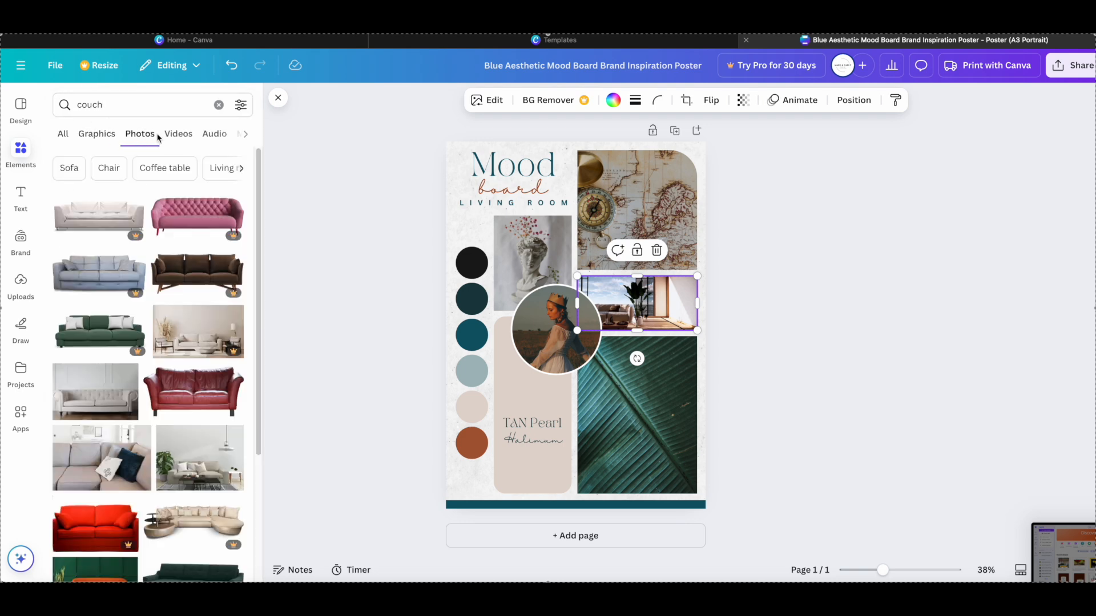
left_click(241, 104)
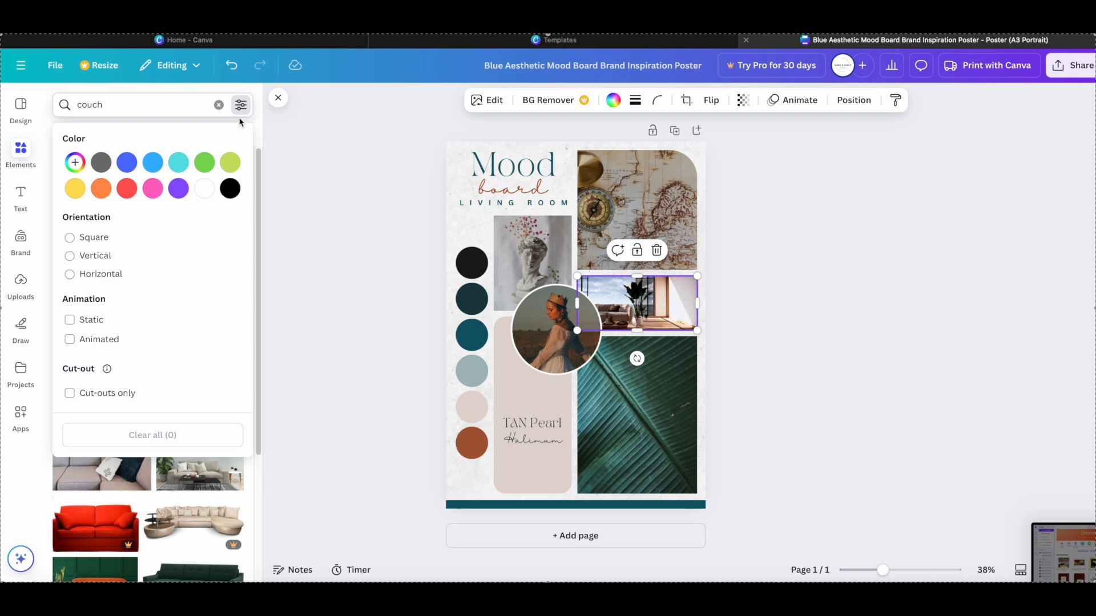
left_click(70, 275)
left_click(279, 159)
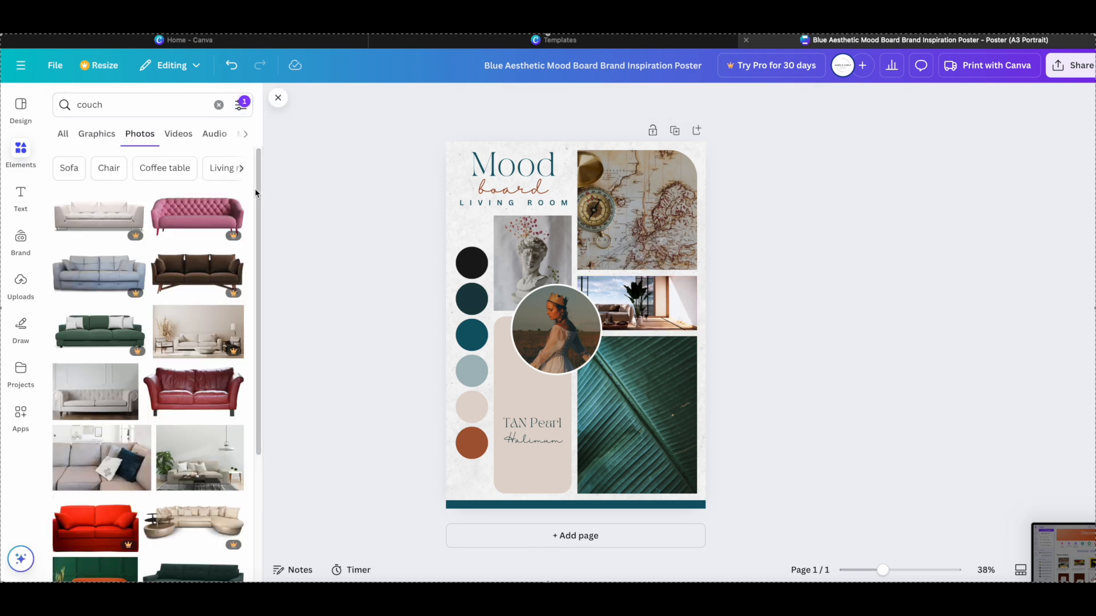
- Replace the room photo in the wide frame below the map with the free "Photo Of White Couch On Wooden Floor"
left_click(246, 135)
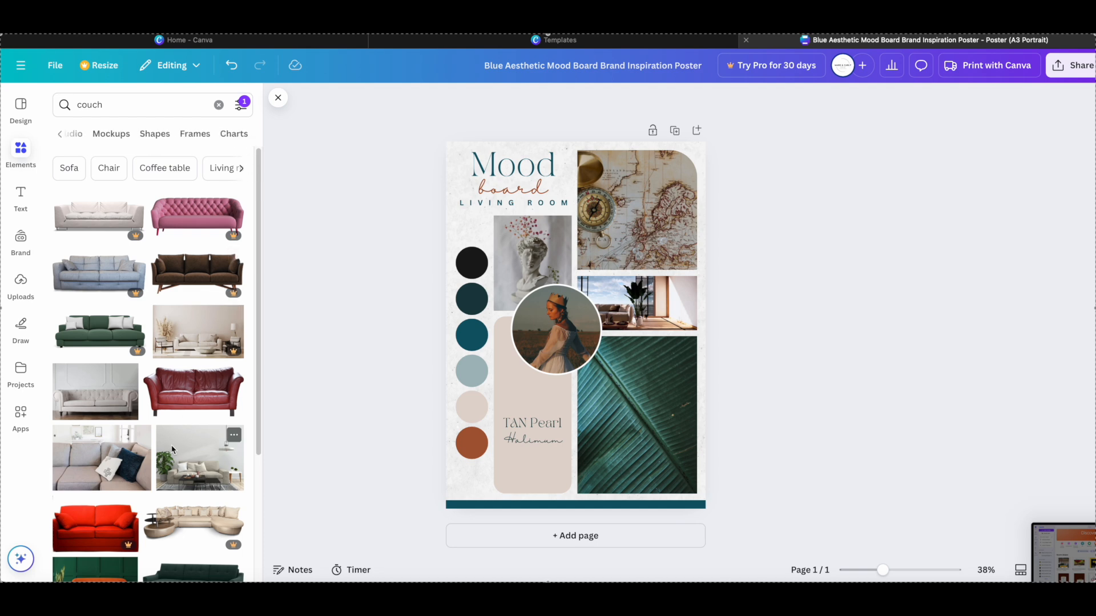
scroll(176, 440, "down", 5)
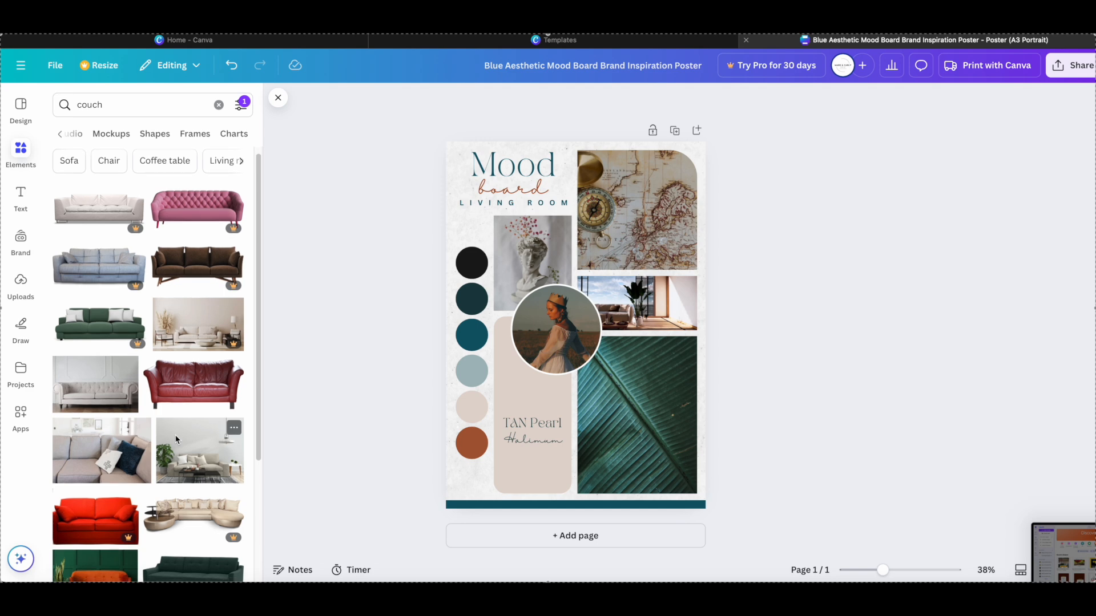
scroll(176, 440, "down", 3)
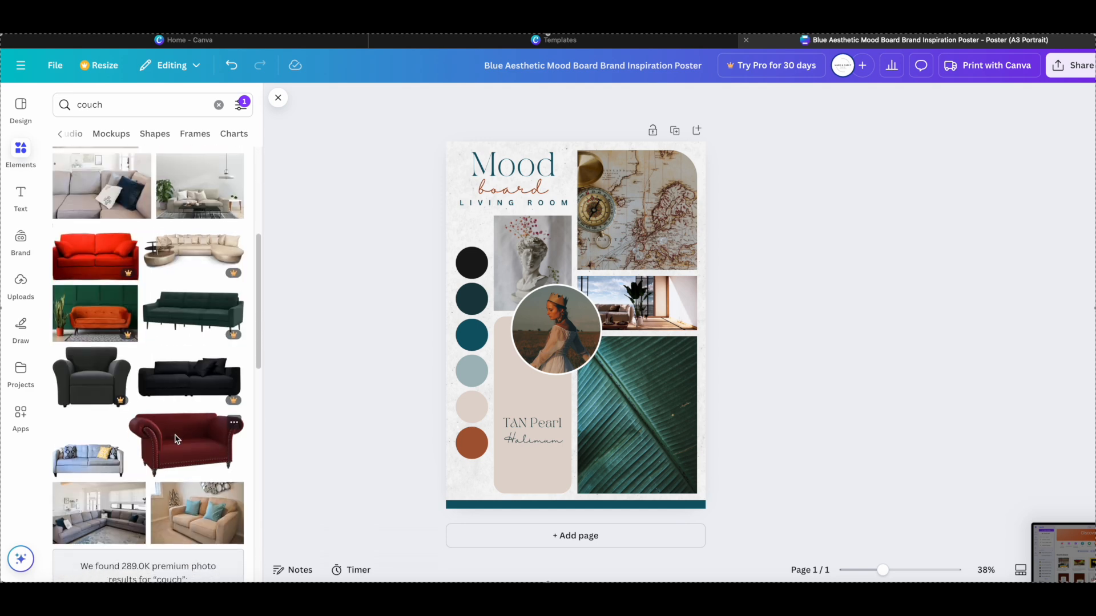
scroll(175, 435, "down", 6)
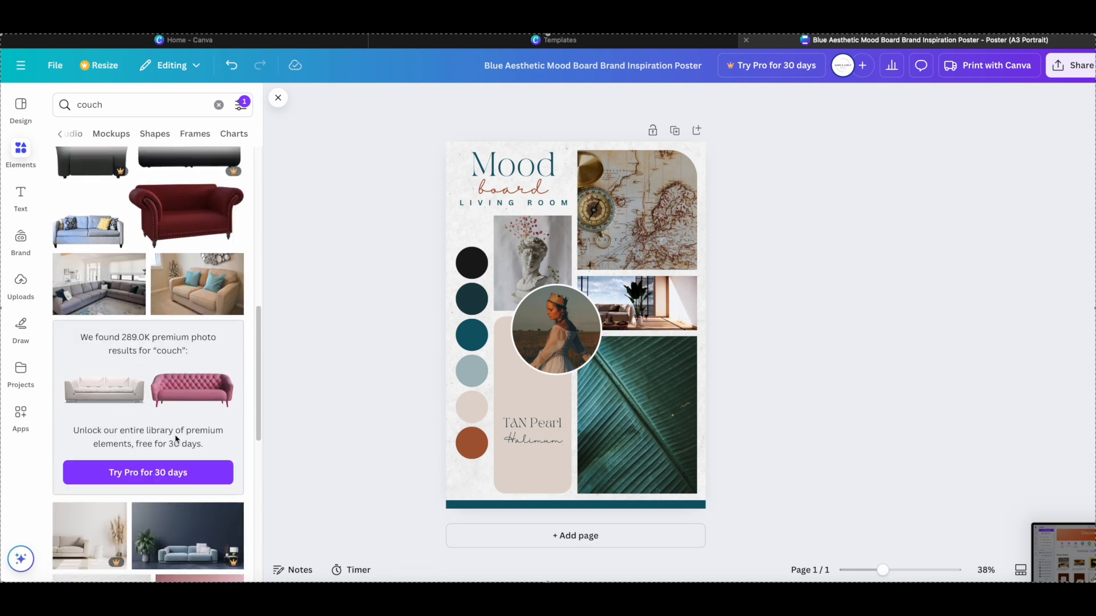
scroll(174, 438, "down", 3)
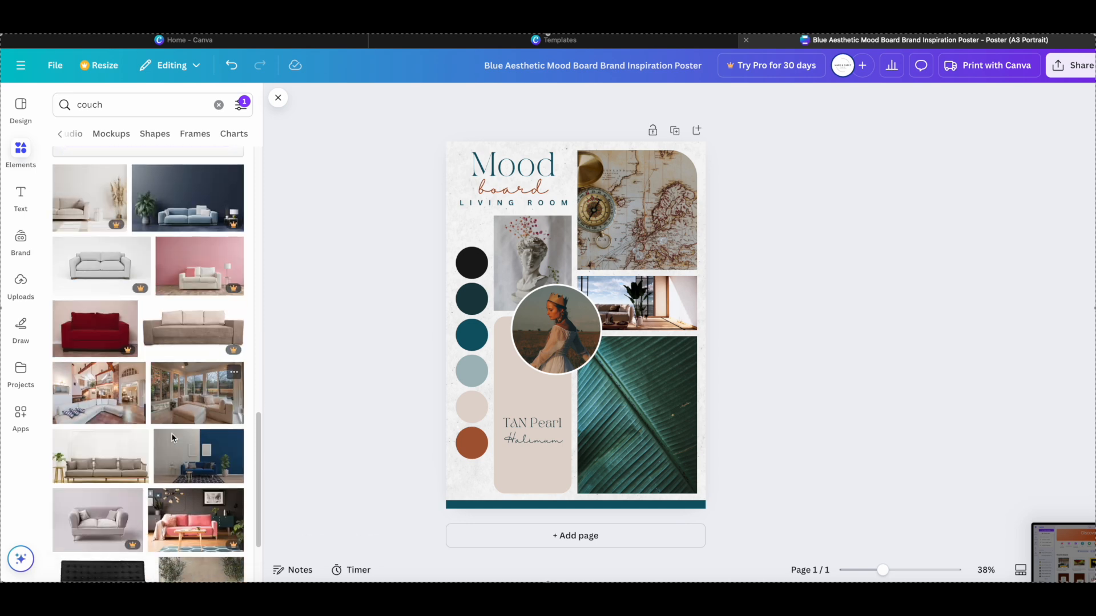
scroll(174, 438, "up", 15)
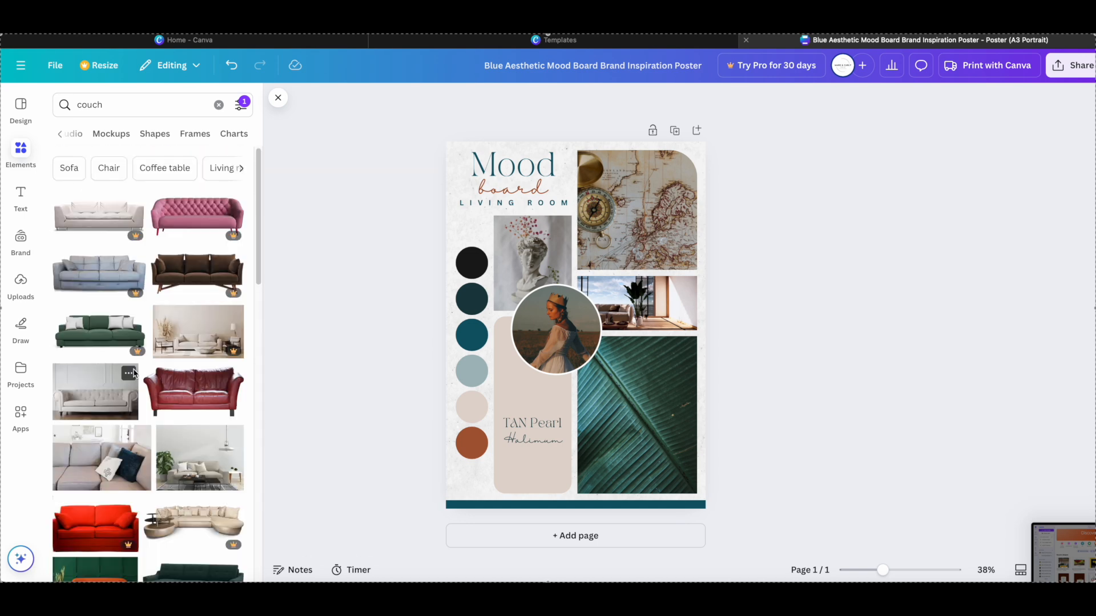
left_click(131, 374)
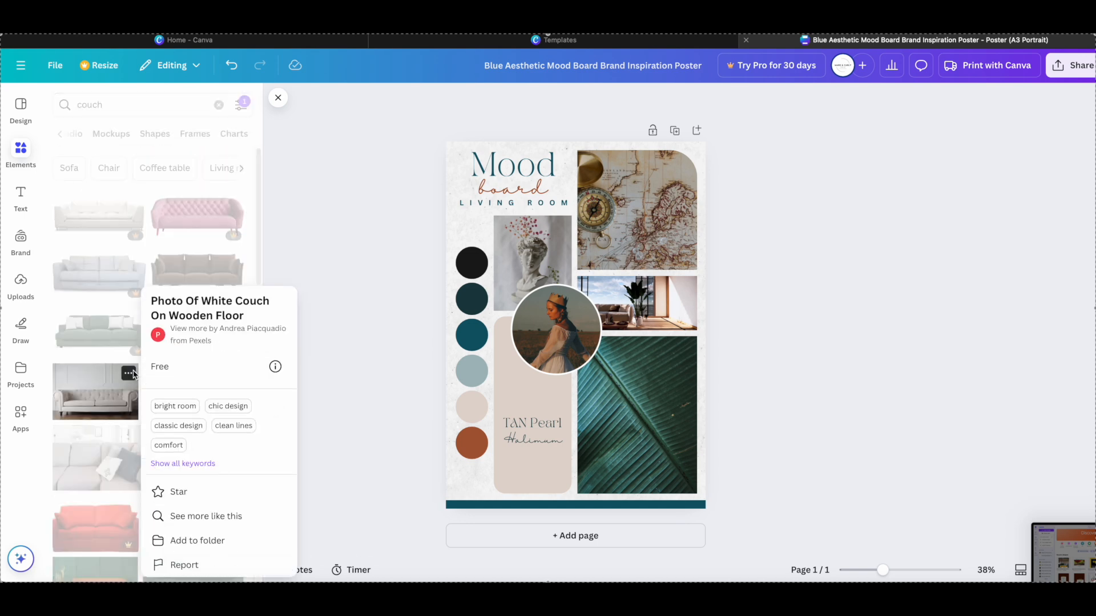
left_click(99, 382)
left_click_drag(86, 393, 625, 294)
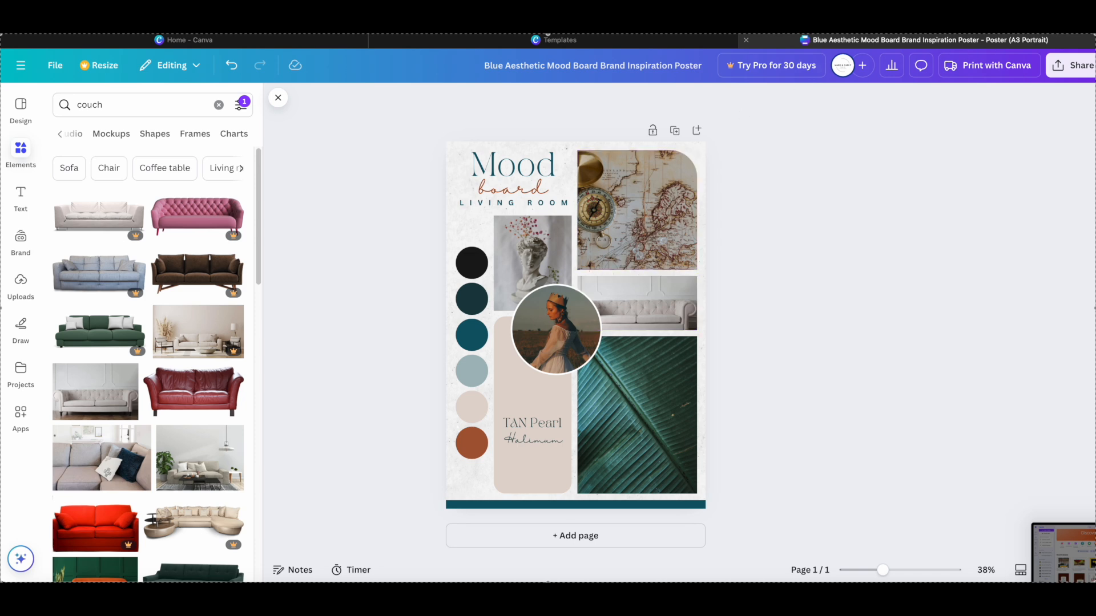
- Search Google in a new browser tab for "hex code for sherwin williams alabaster" and select the code #EEEAE0
key("super+t")
type("hex ")
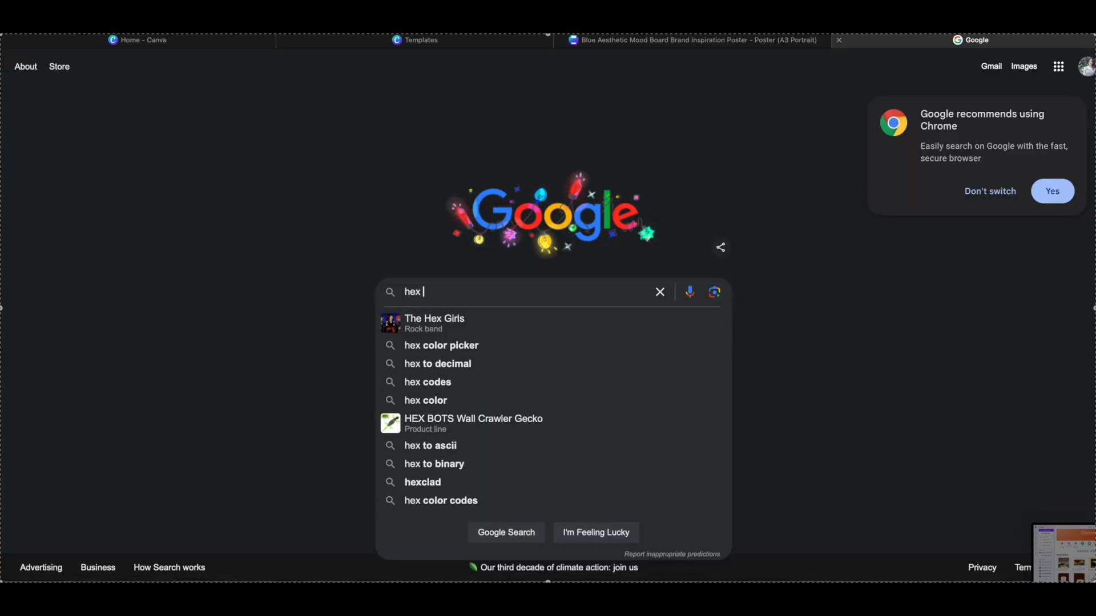
type("code for sher")
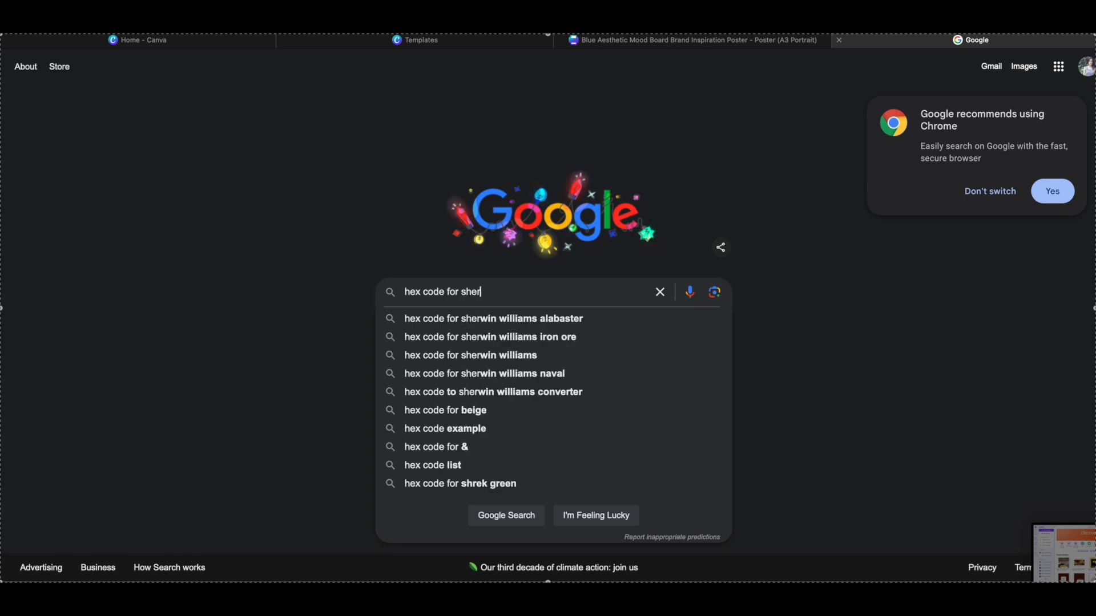
left_click(476, 318)
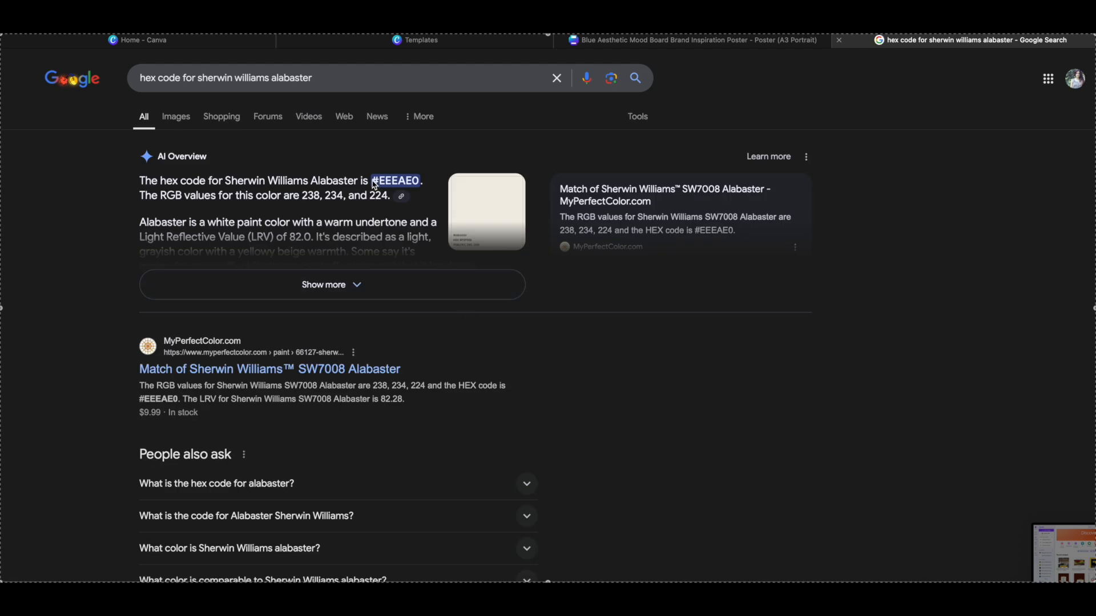
left_click_drag(375, 184, 412, 182)
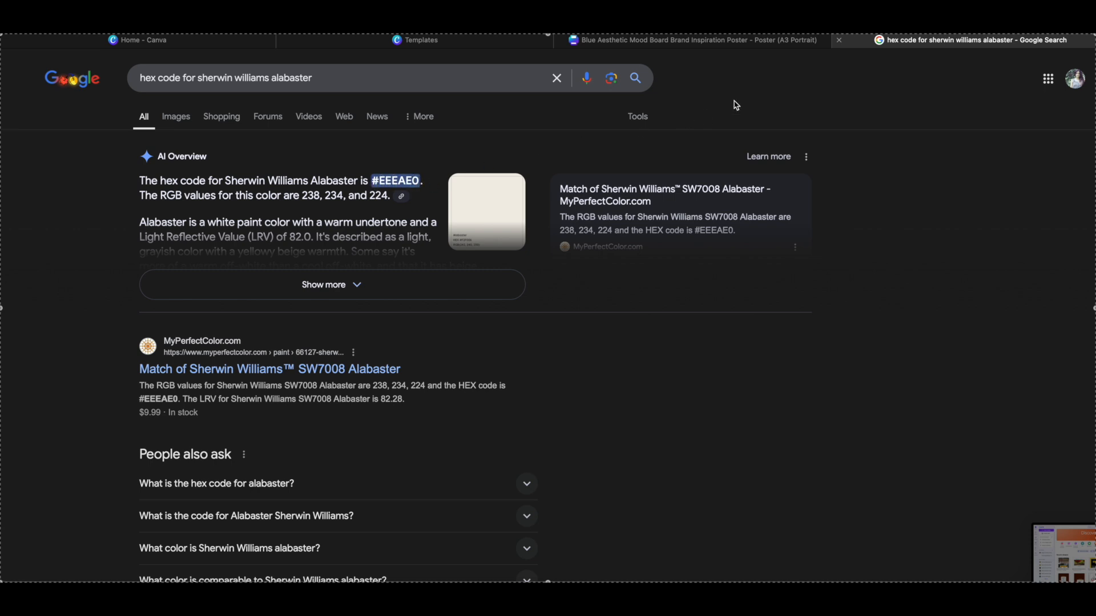
- Return to the mood board poster in Canva, clear the "couch" search, and add a circle shape filled with #EEEAE0
left_click(636, 43)
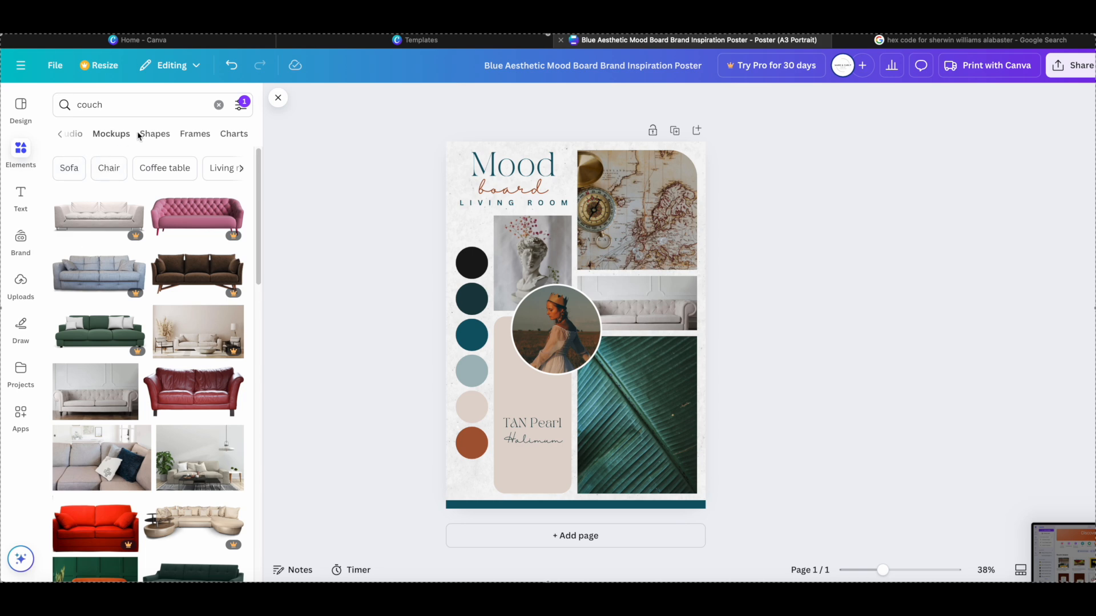
left_click(219, 106)
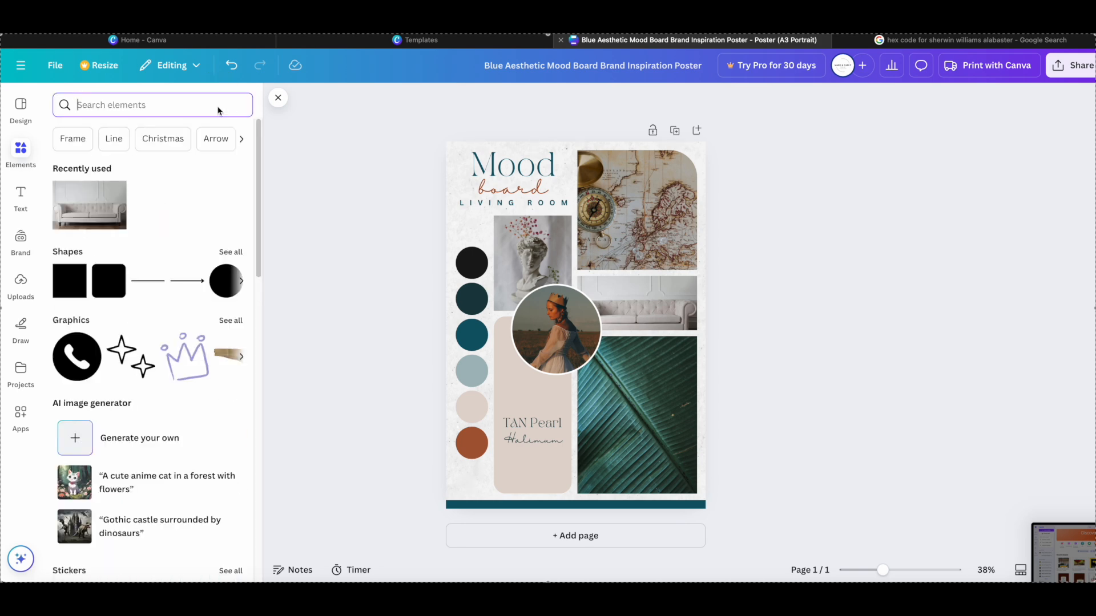
left_click(217, 290)
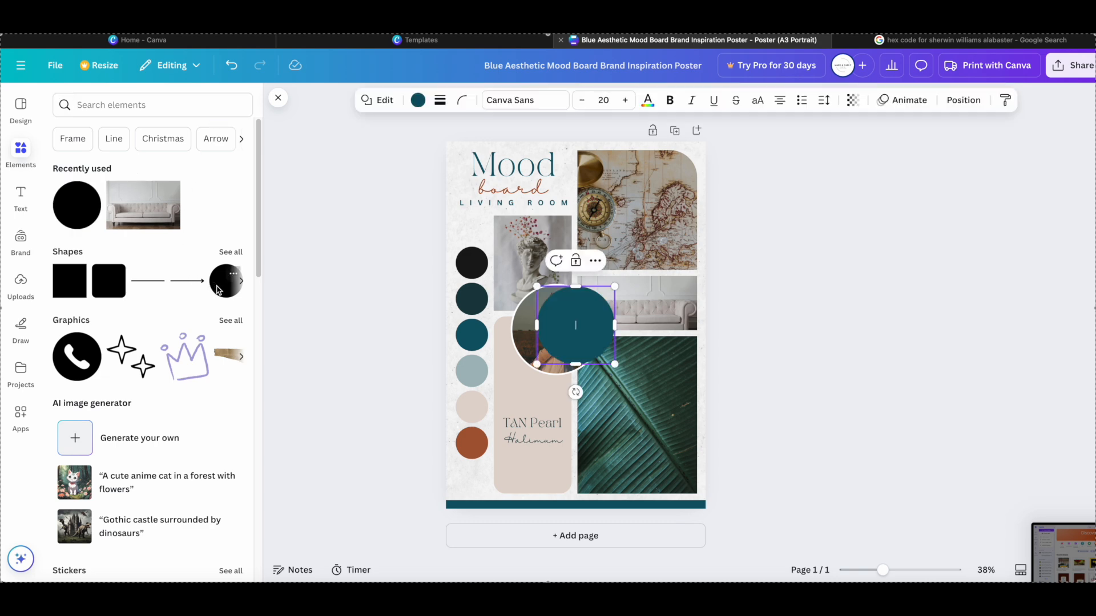
left_click(417, 100)
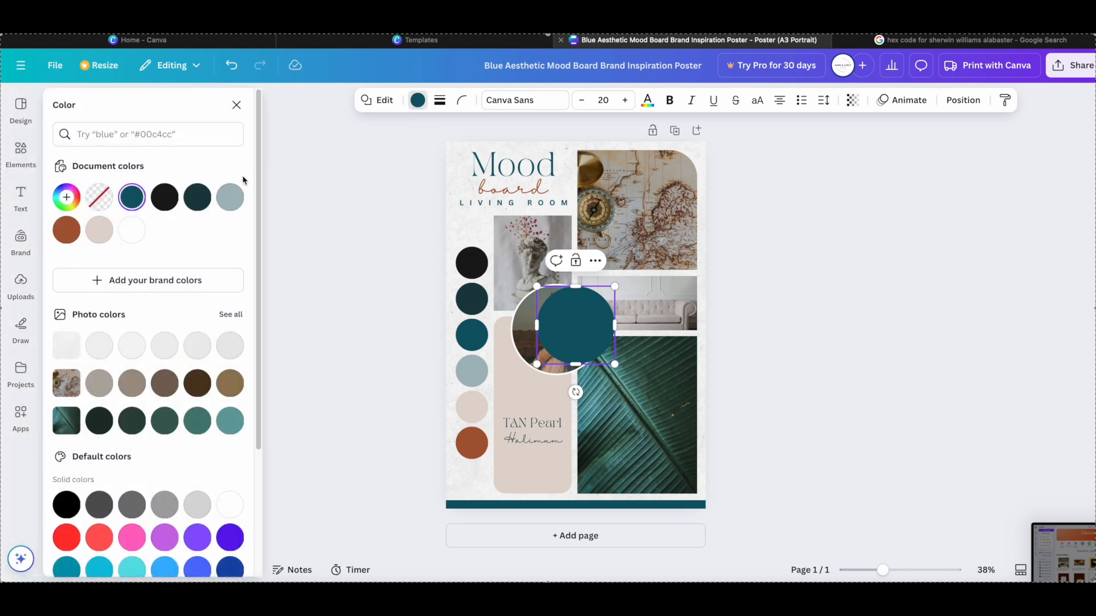
left_click(164, 136)
type("#EEEAE0")
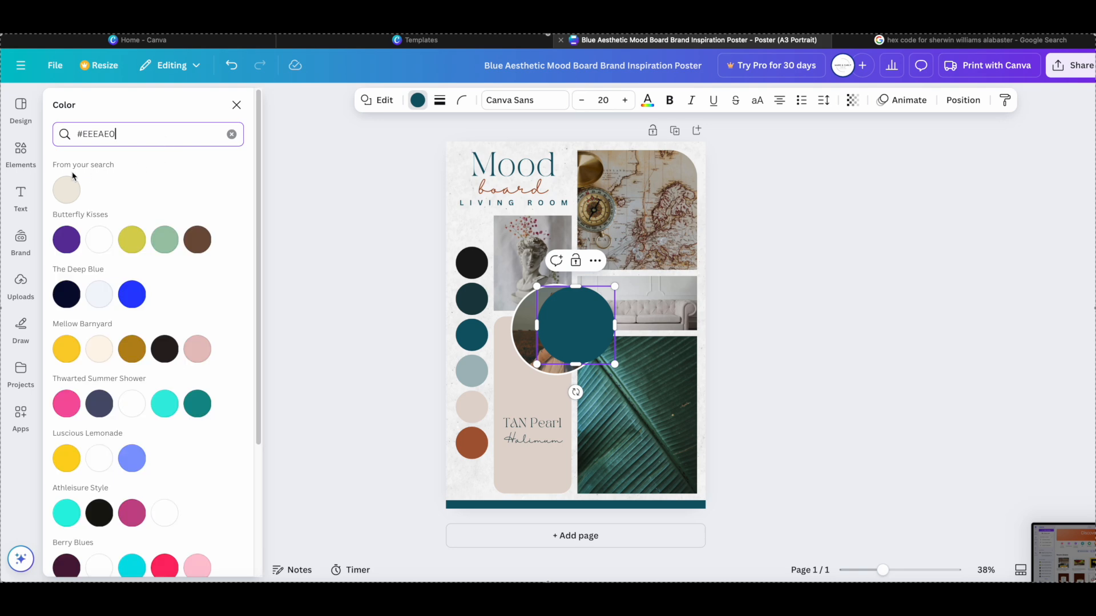
left_click(64, 191)
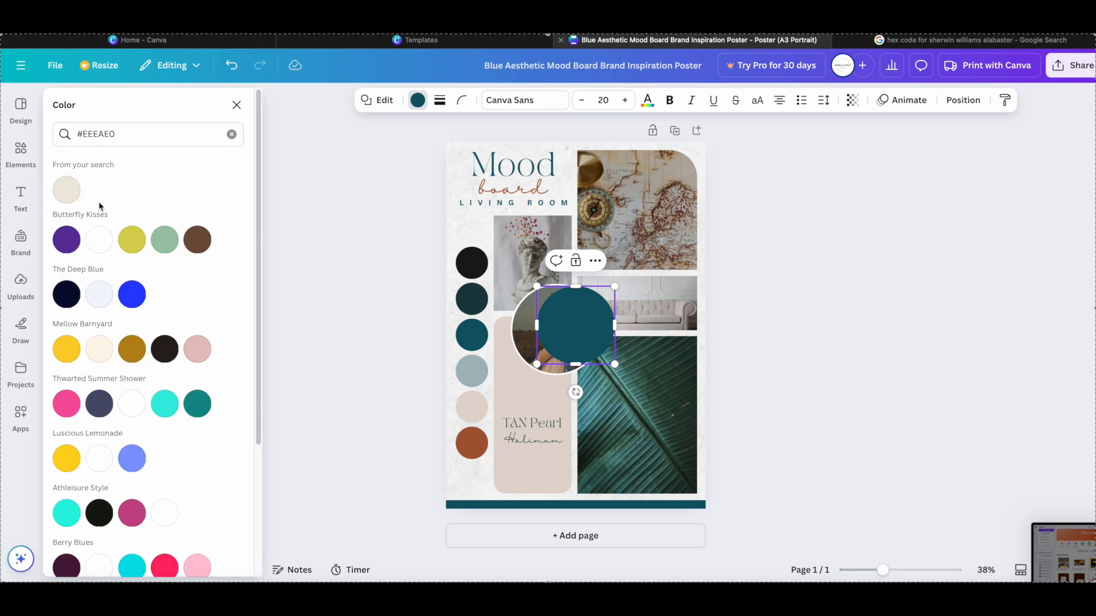
left_click(73, 195)
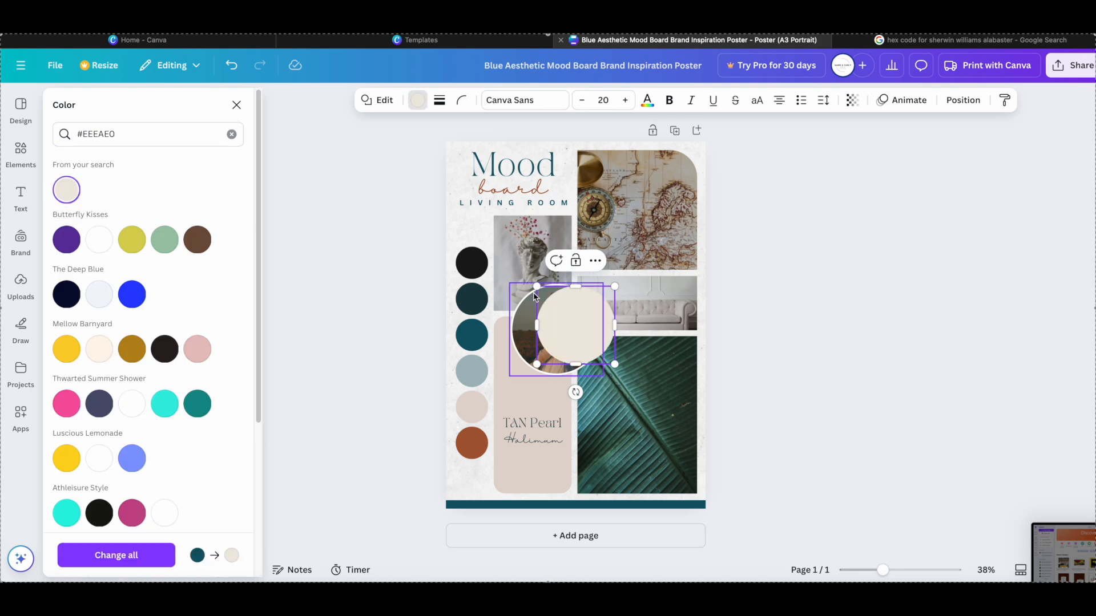
- Move the cream circle over the round portrait photo and enlarge it to about the photo's size
left_click_drag(579, 323, 560, 330)
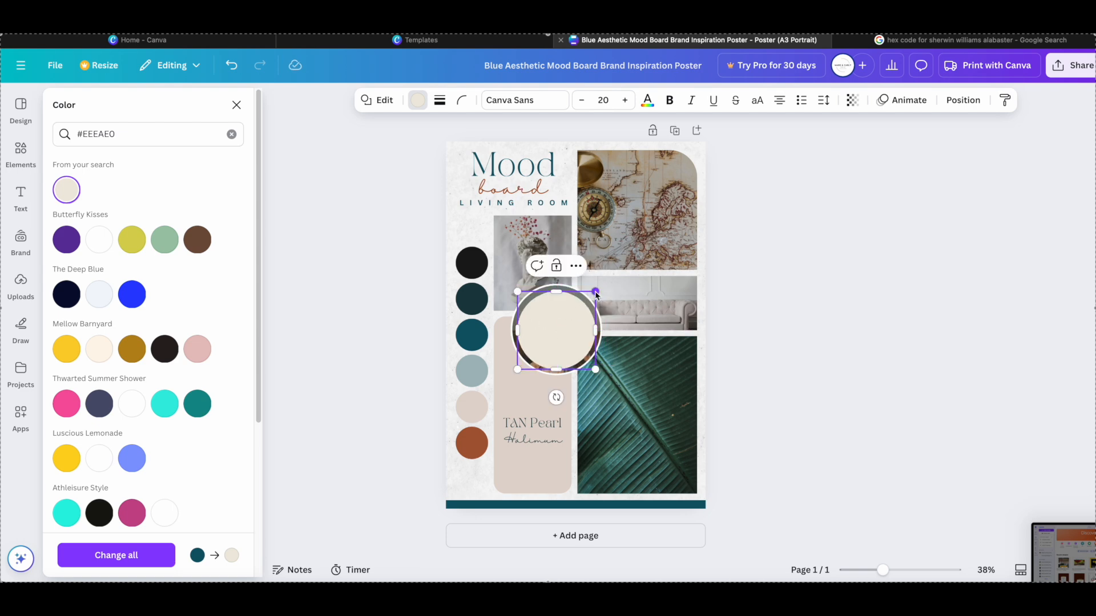
left_click_drag(595, 291, 600, 287)
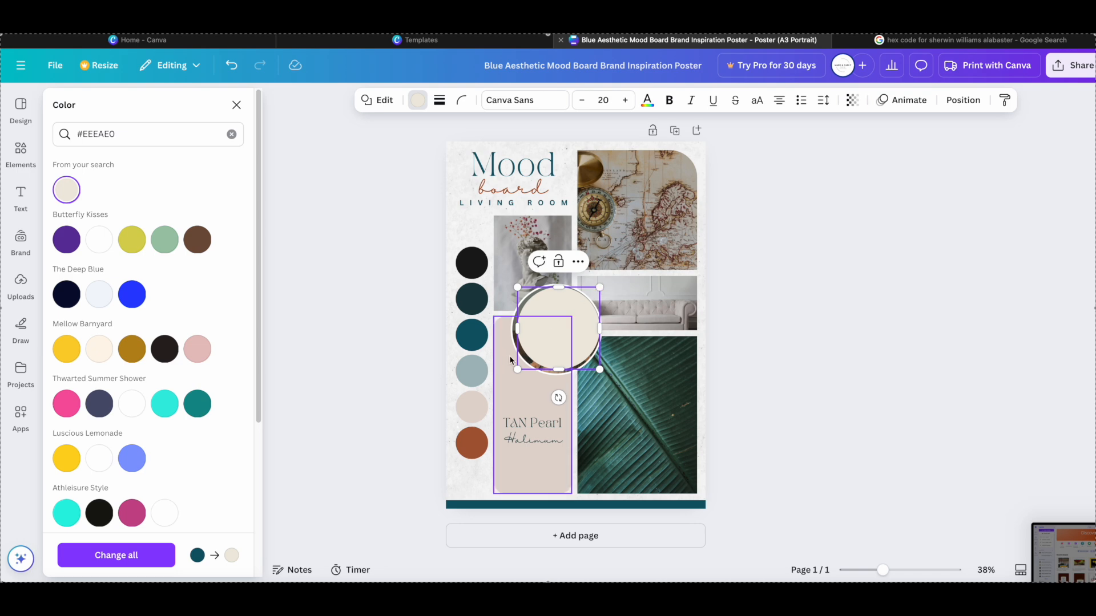
left_click(721, 296)
left_click(553, 332)
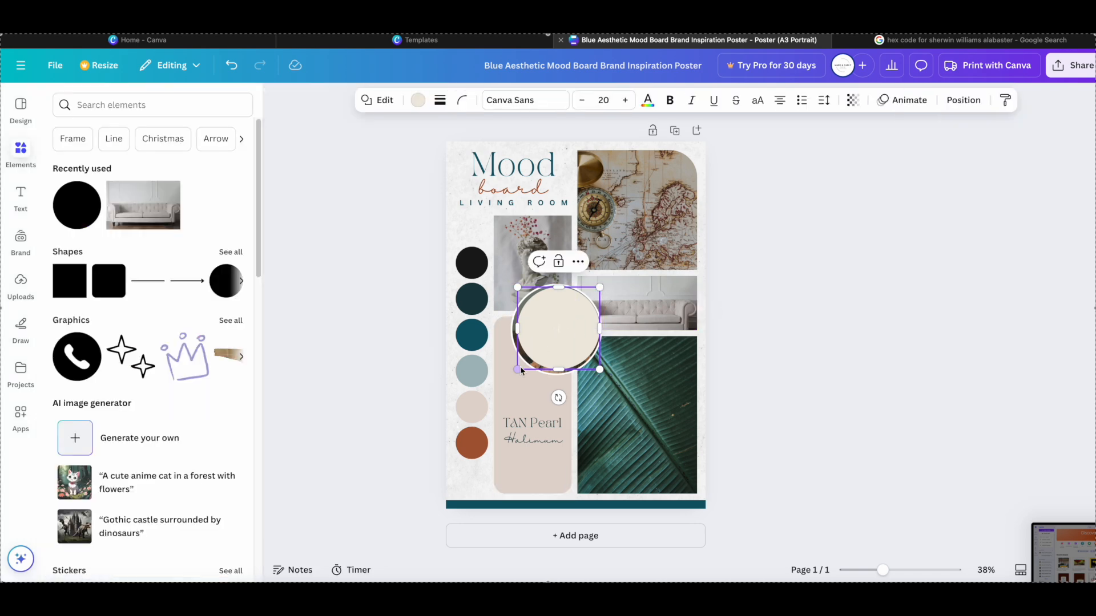
left_click_drag(517, 287, 510, 284)
- Give the cream circle a thin solid black border and shift it slightly to cover the round portrait photo completely
left_click(440, 100)
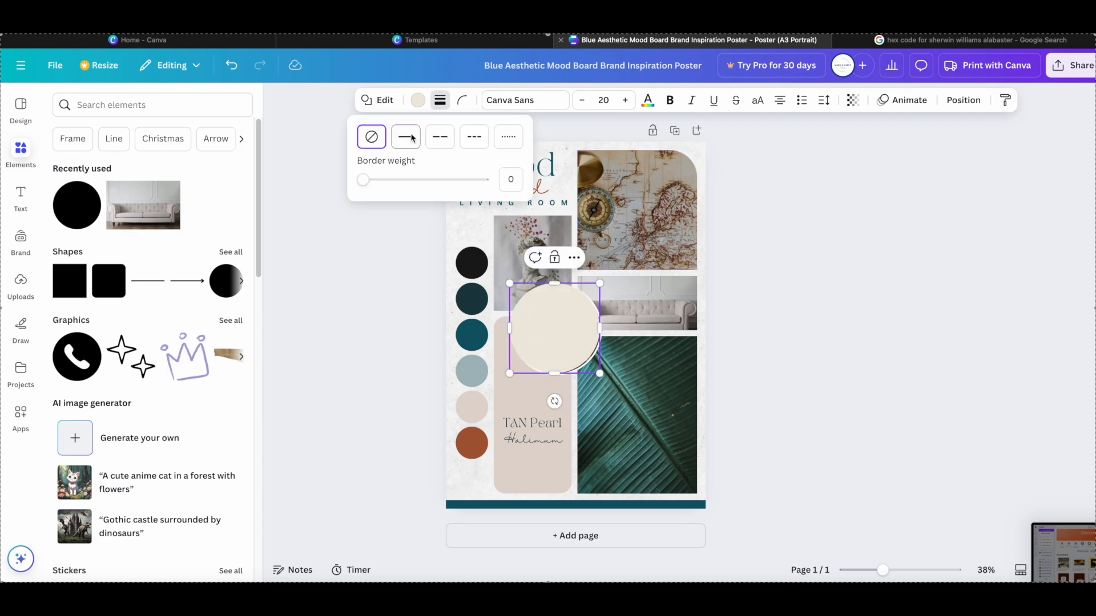
left_click(406, 137)
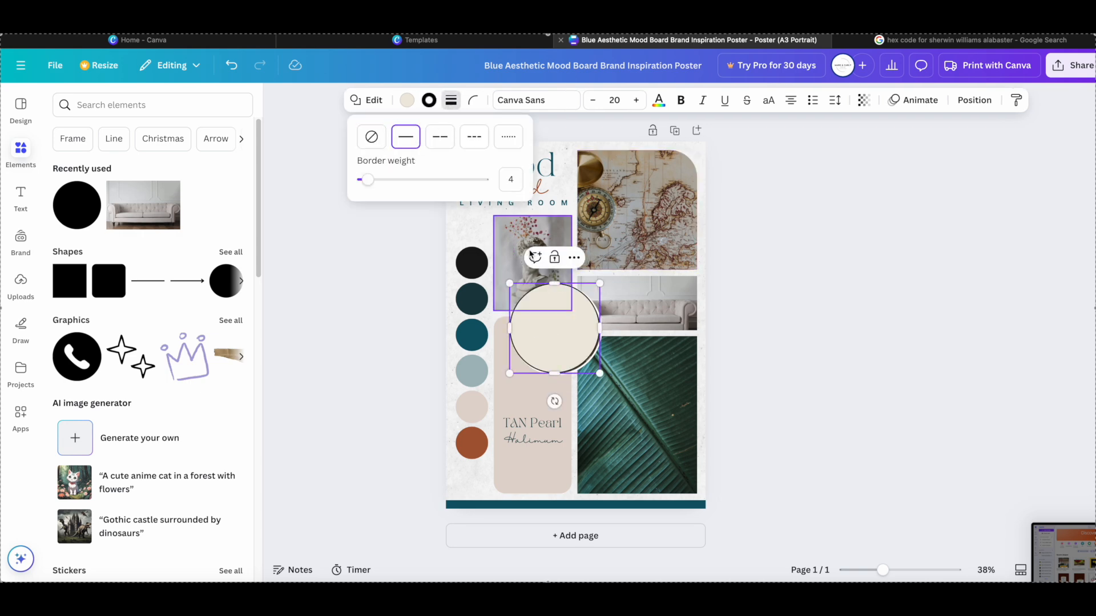
left_click(562, 335)
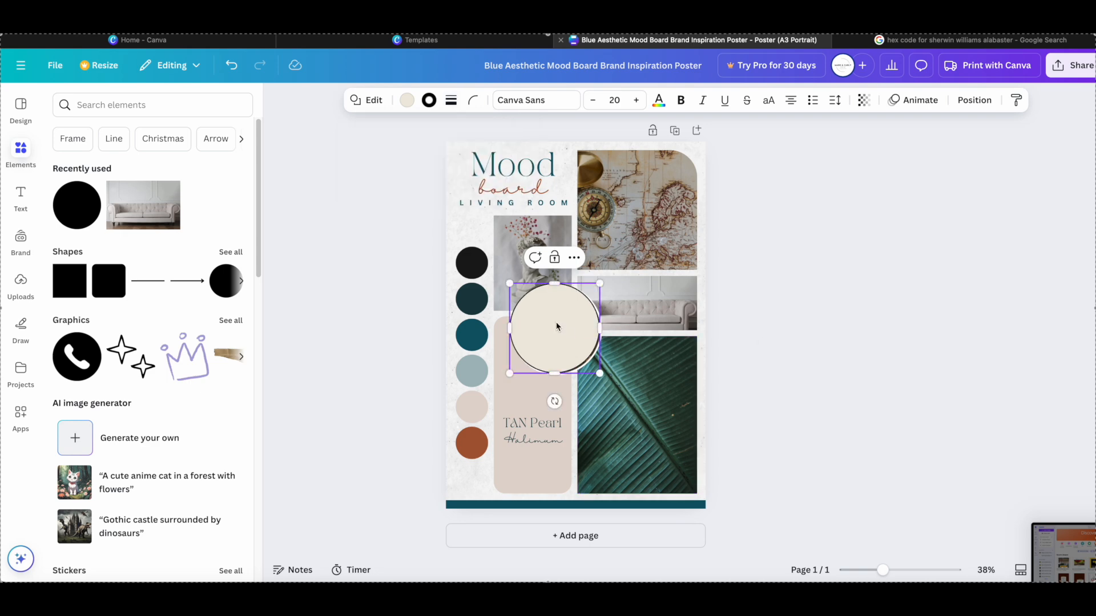
left_click_drag(556, 326, 559, 327)
left_click(850, 294)
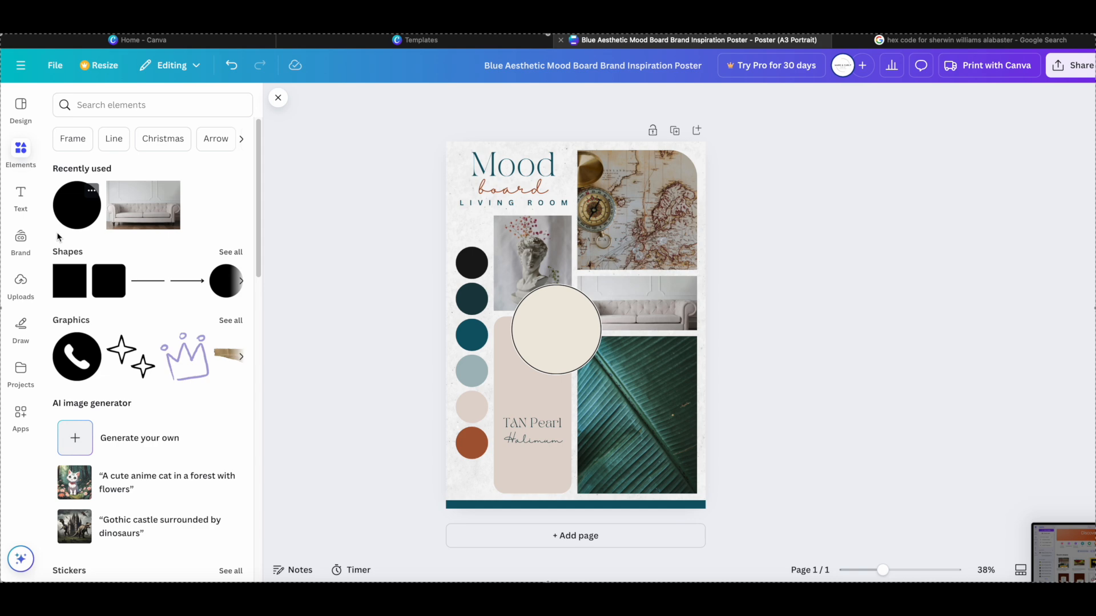
- Search the elements for "color palette with #EEEAE0"
left_click(100, 109)
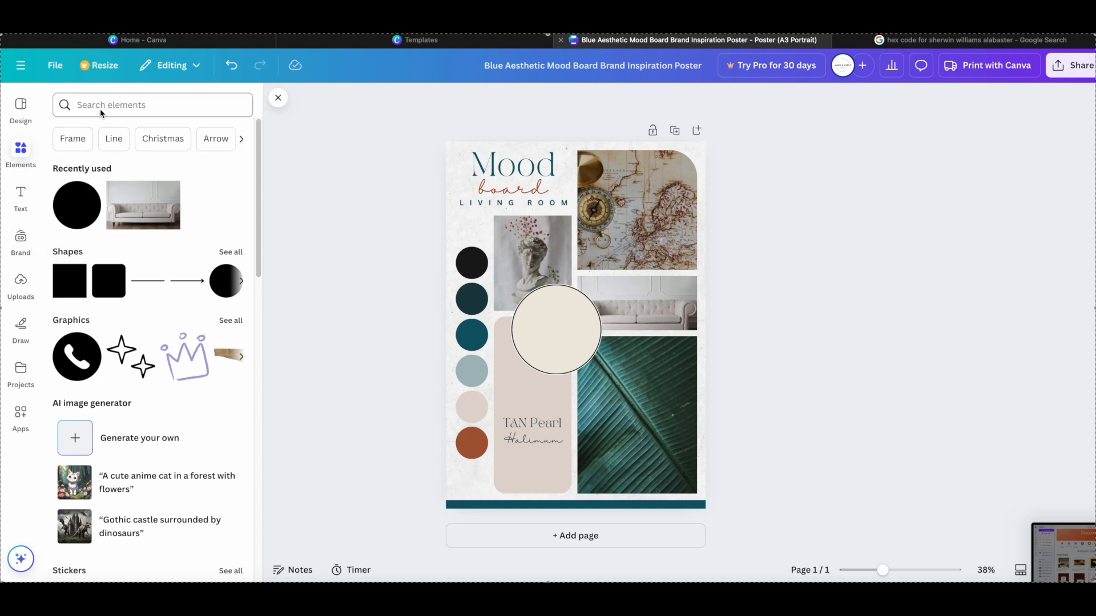
type("color palett")
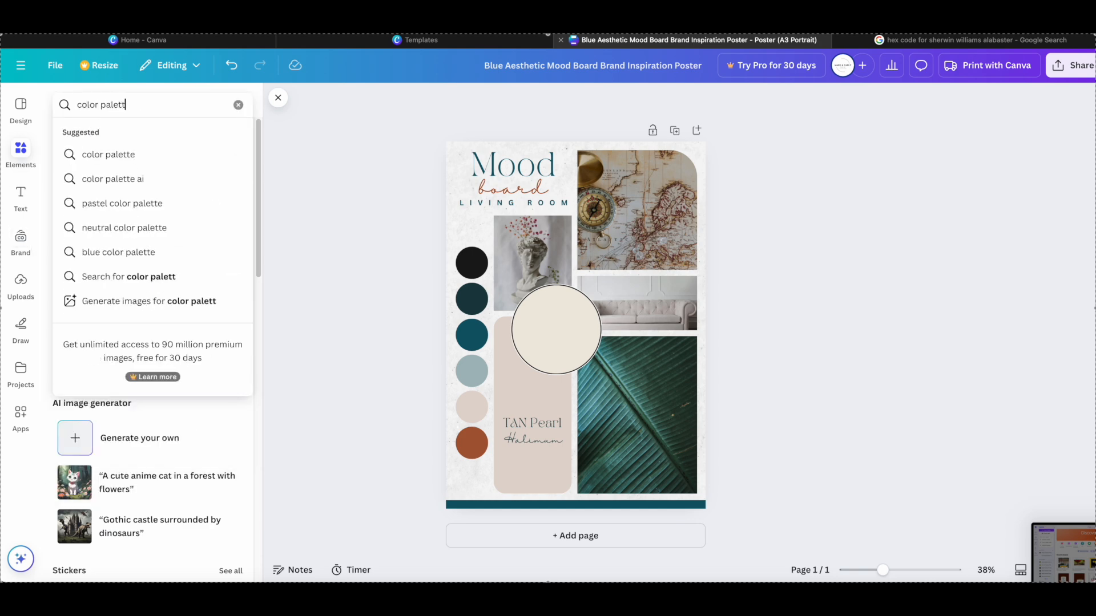
type("e with")
type("#EEEAE0")
key("Return")
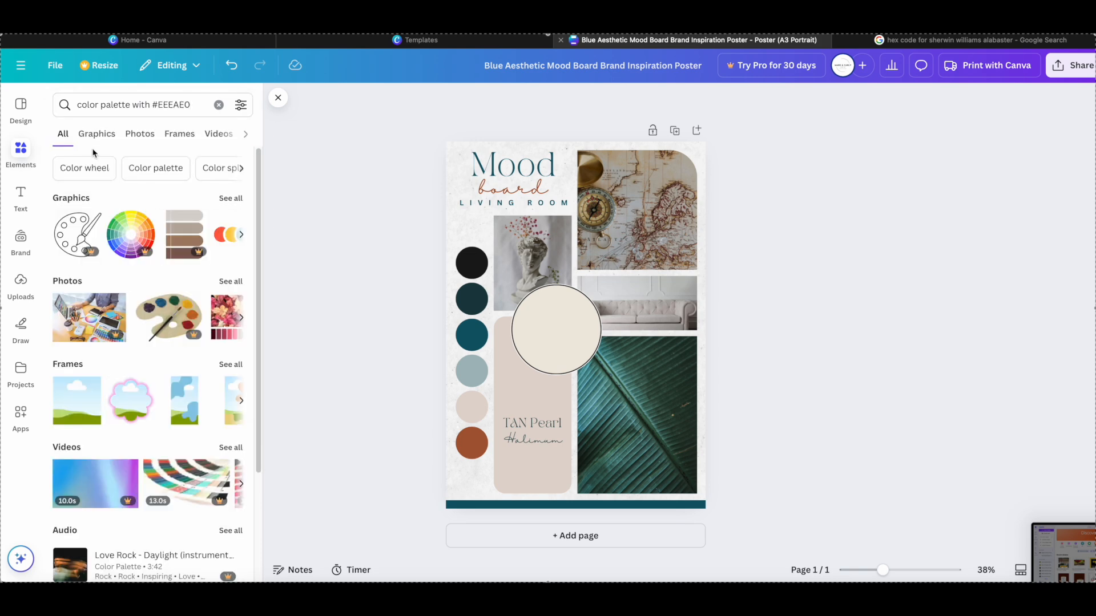
- Narrow the search to "Color palette" and browse all its graphics for a palette matching the cream circle
left_click(148, 171)
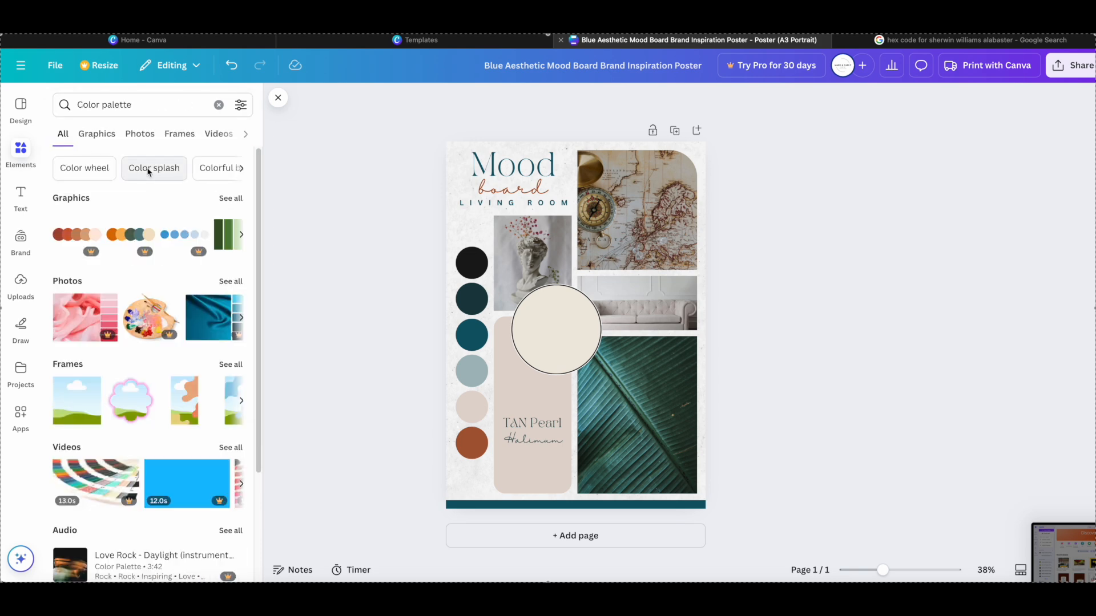
left_click(230, 198)
scroll(198, 310, "down", 12)
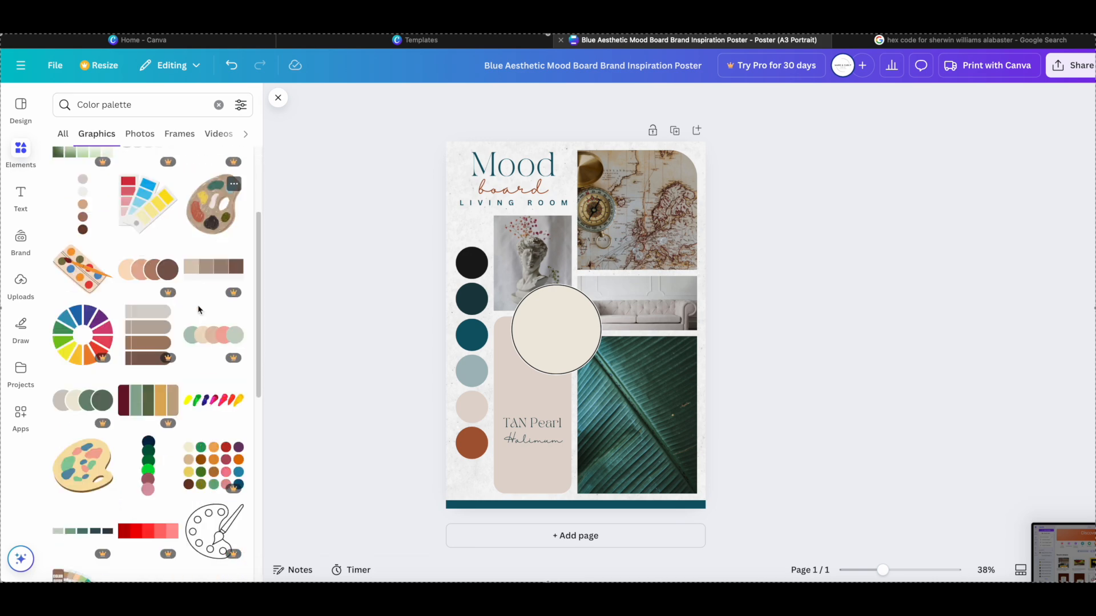
scroll(199, 310, "down", 6)
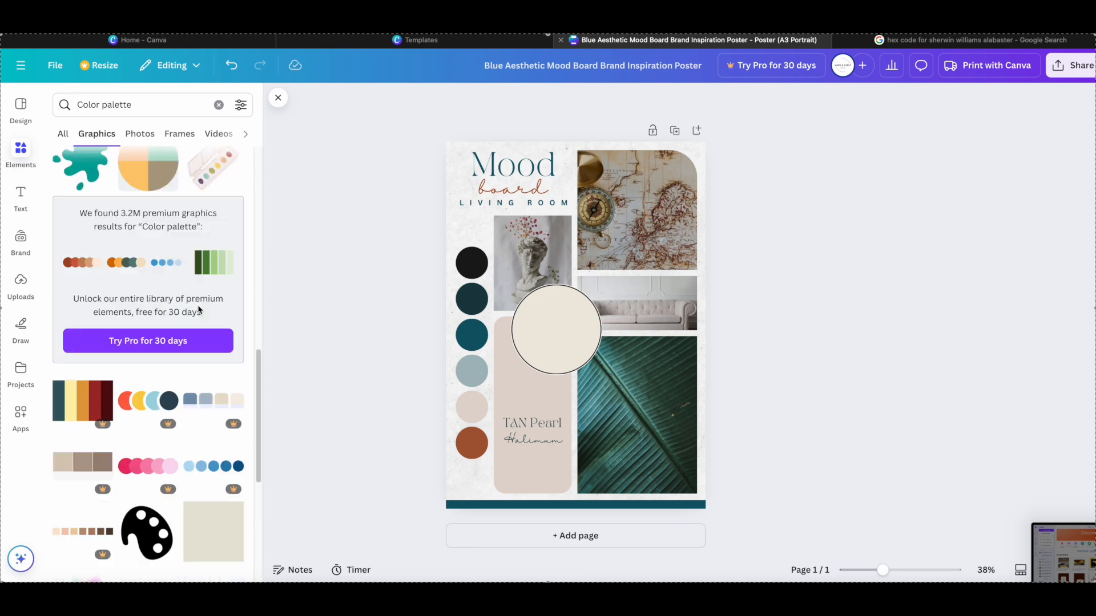
scroll(198, 308, "down", 7)
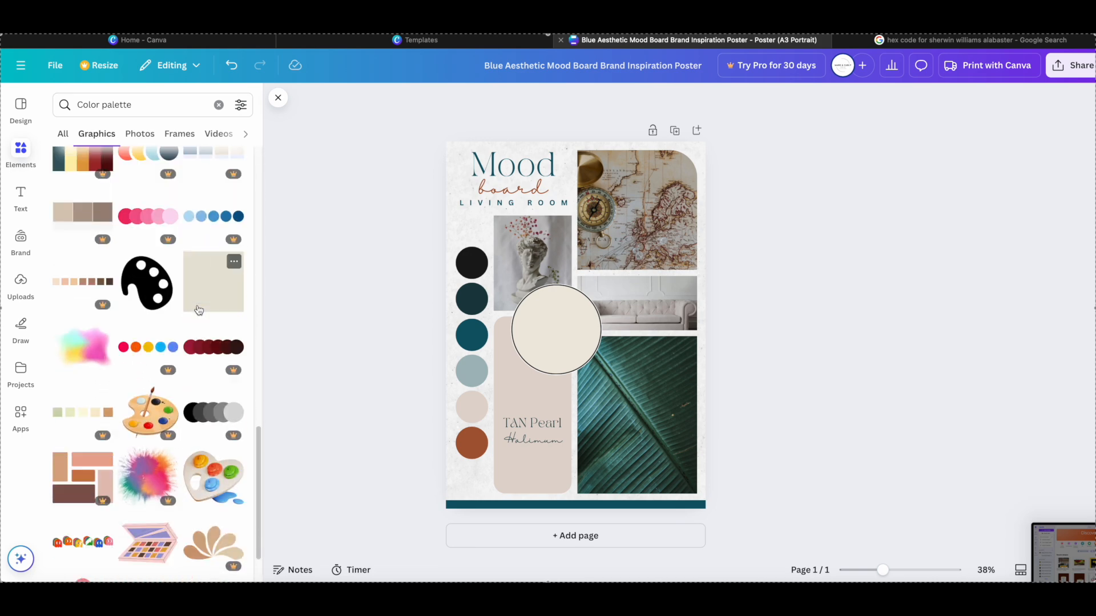
- Recolor the black swatch in the palette column to #EEEAE0 and the dark teal swatch below it to brown #735240
left_click(471, 263)
left_click(418, 101)
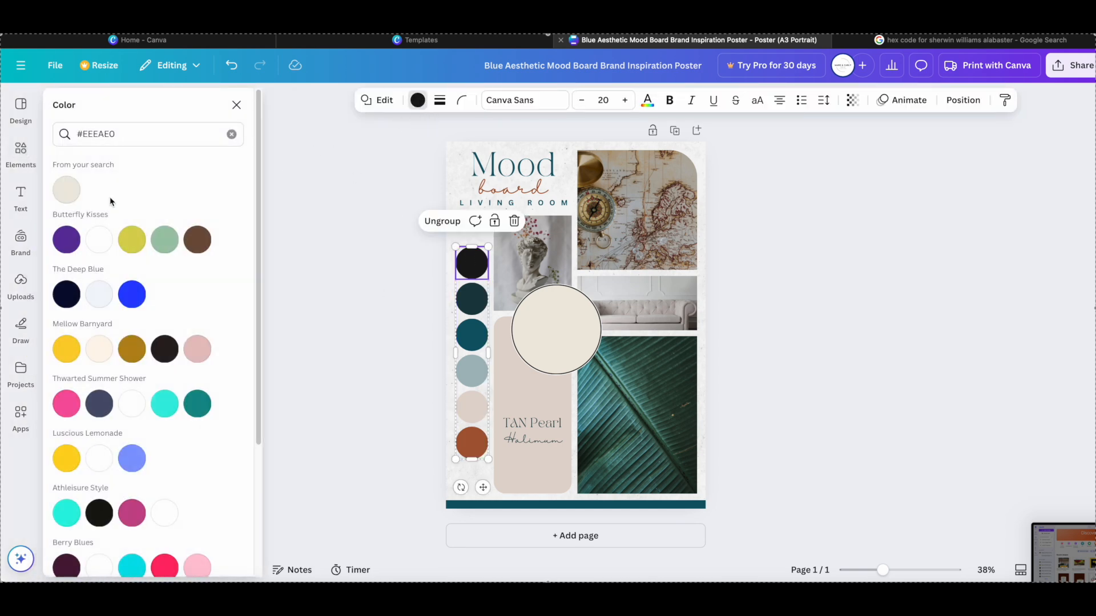
left_click(67, 189)
left_click(472, 301)
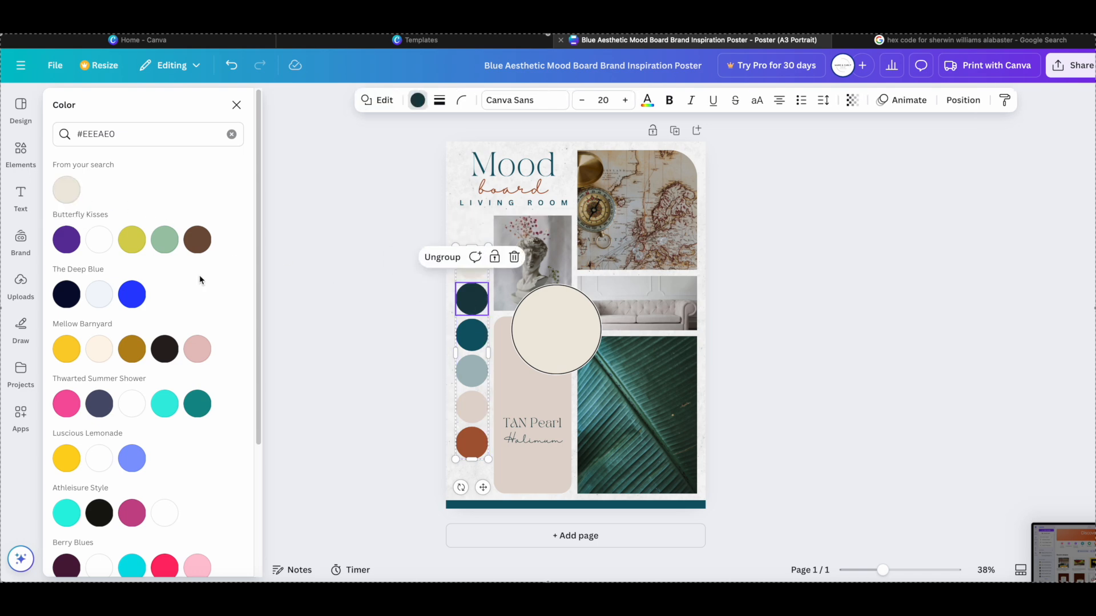
left_click(197, 240)
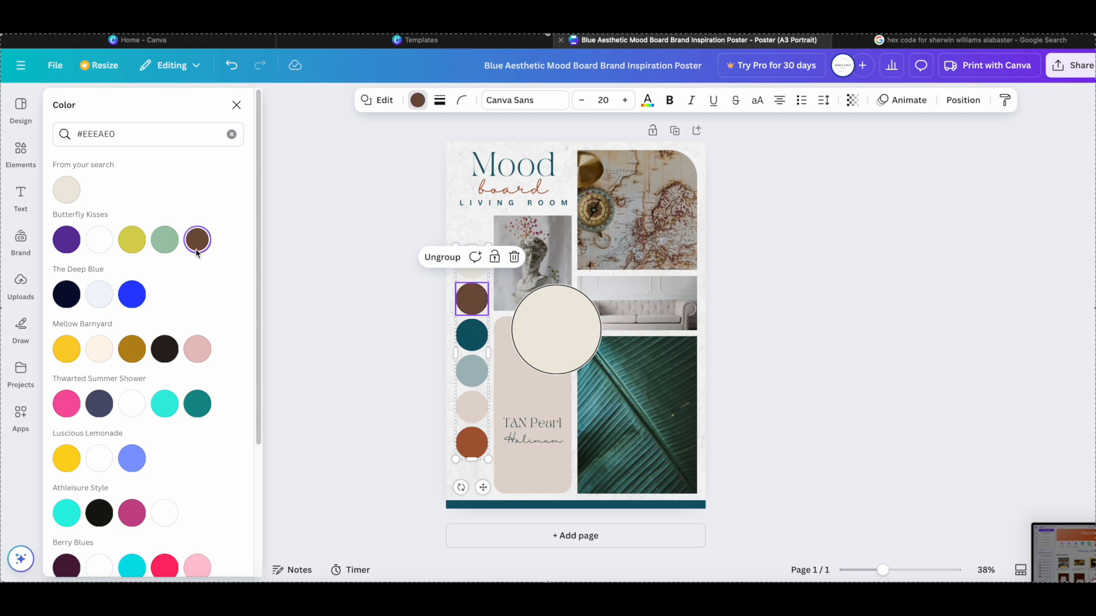
left_click(470, 334)
scroll(172, 354, "down", 3)
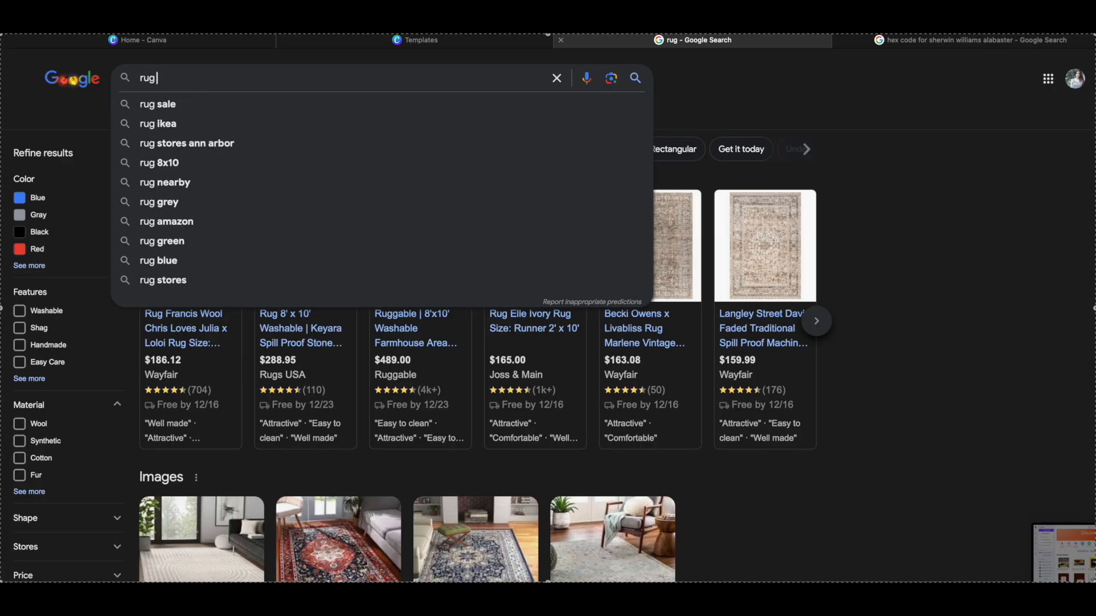
- Search Google for "rug that goes with #EEEAE0" and look through the rug results
type("that goes with")
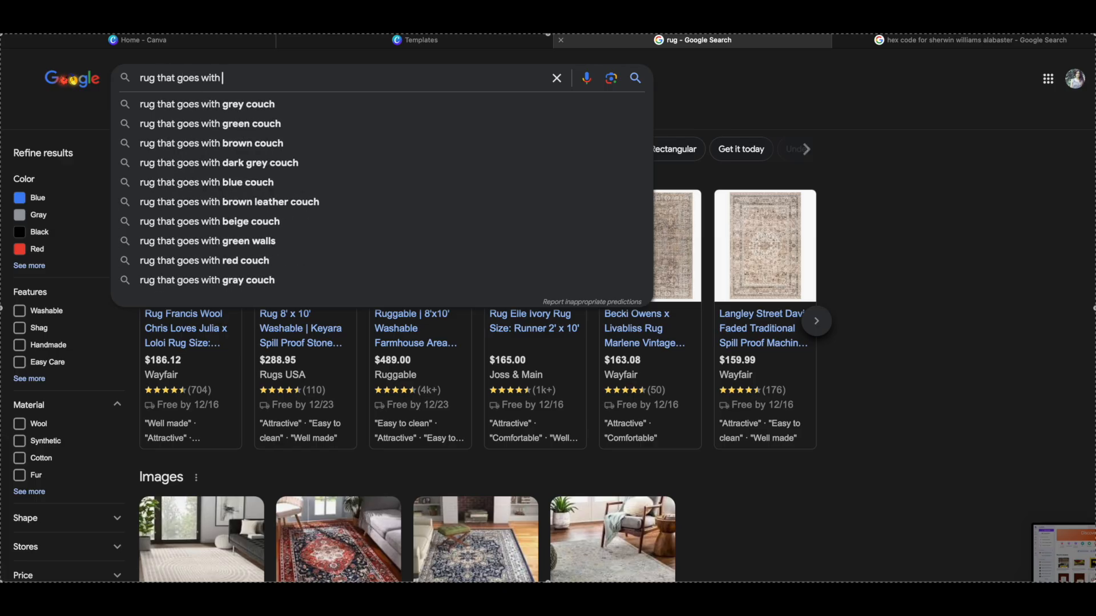
type("#EEEAE0")
key("Return")
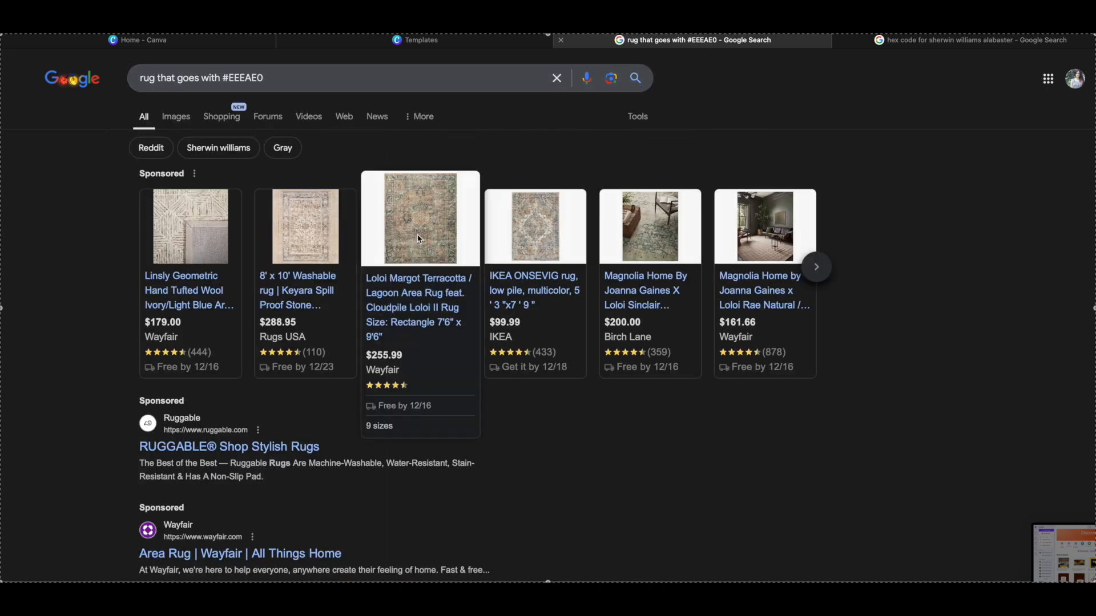
scroll(492, 434, "down", 5)
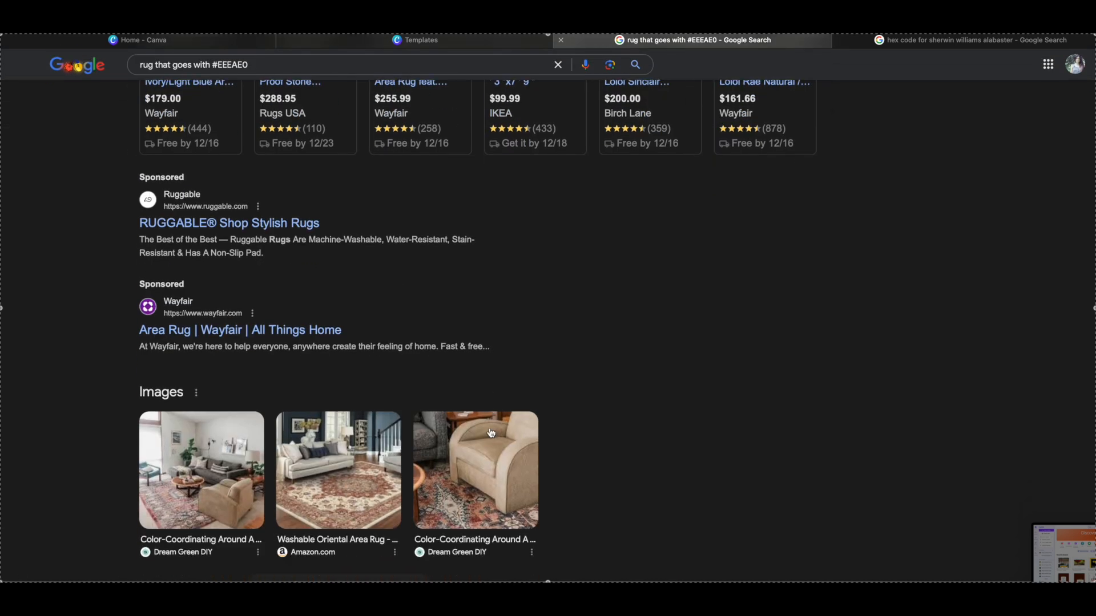
scroll(490, 433, "down", 3)
scroll(489, 432, "up", 3)
scroll(489, 433, "up", 8)
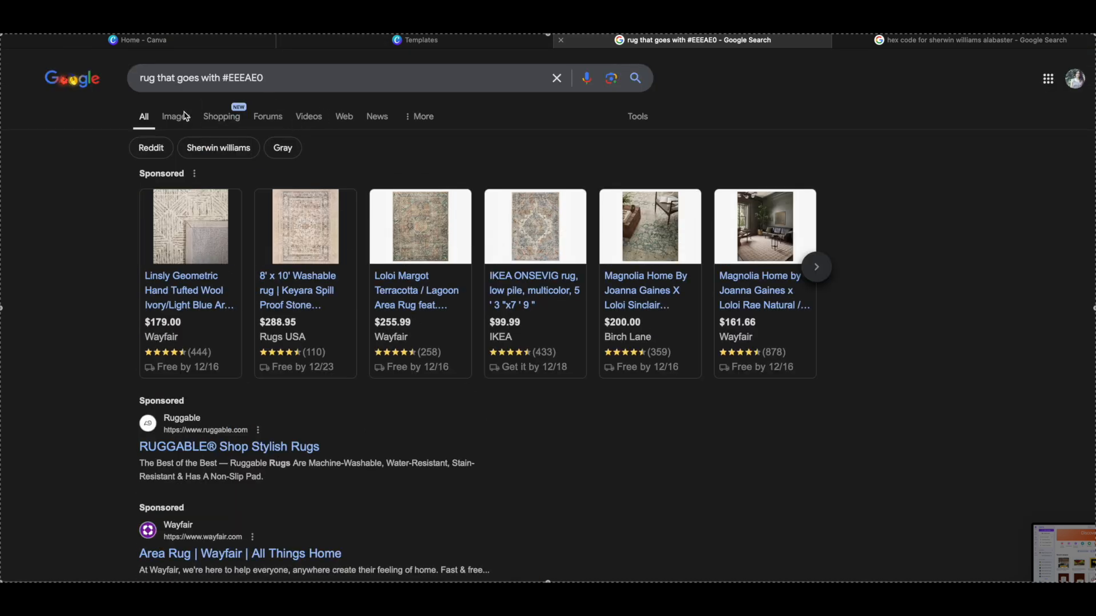
- Browse the rug image results, open the green machine-washable Shell rug from Revival, and save its product image to Downloads
left_click(179, 121)
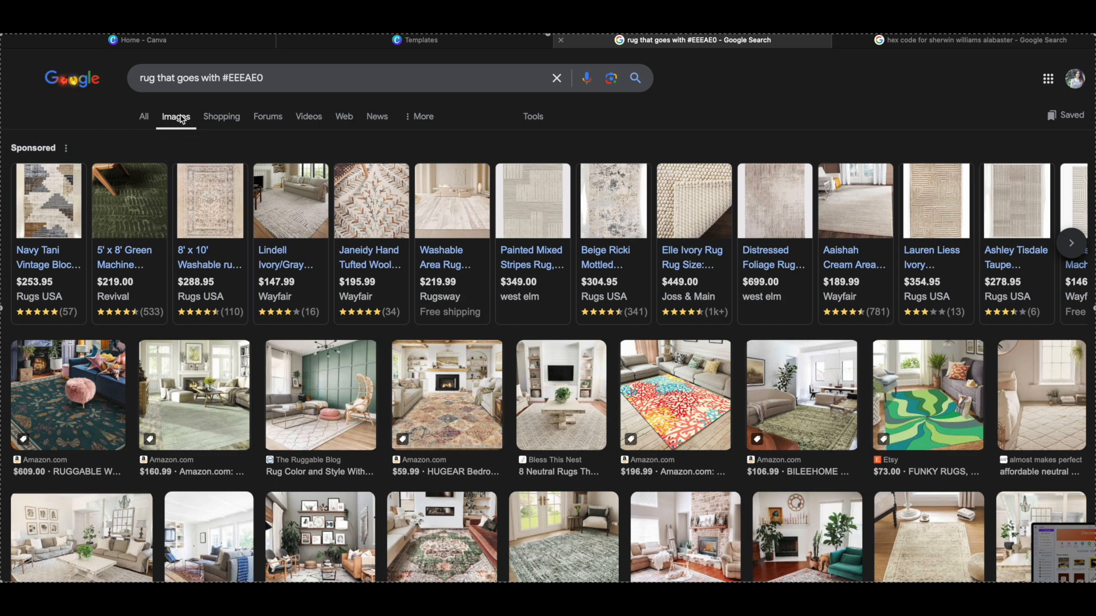
mouse_move(61, 215)
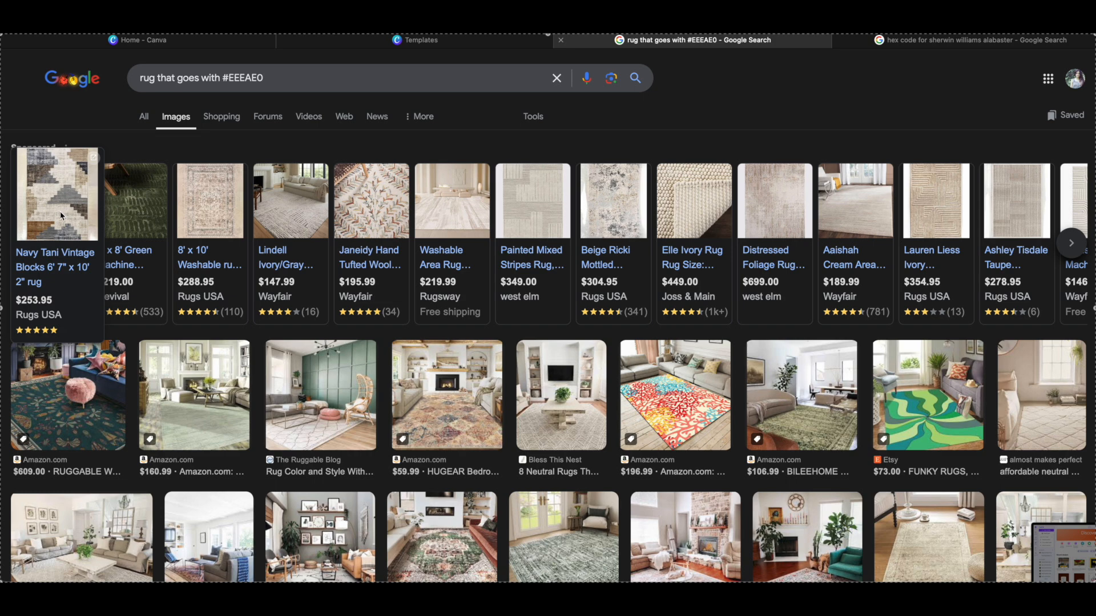
mouse_move(137, 211)
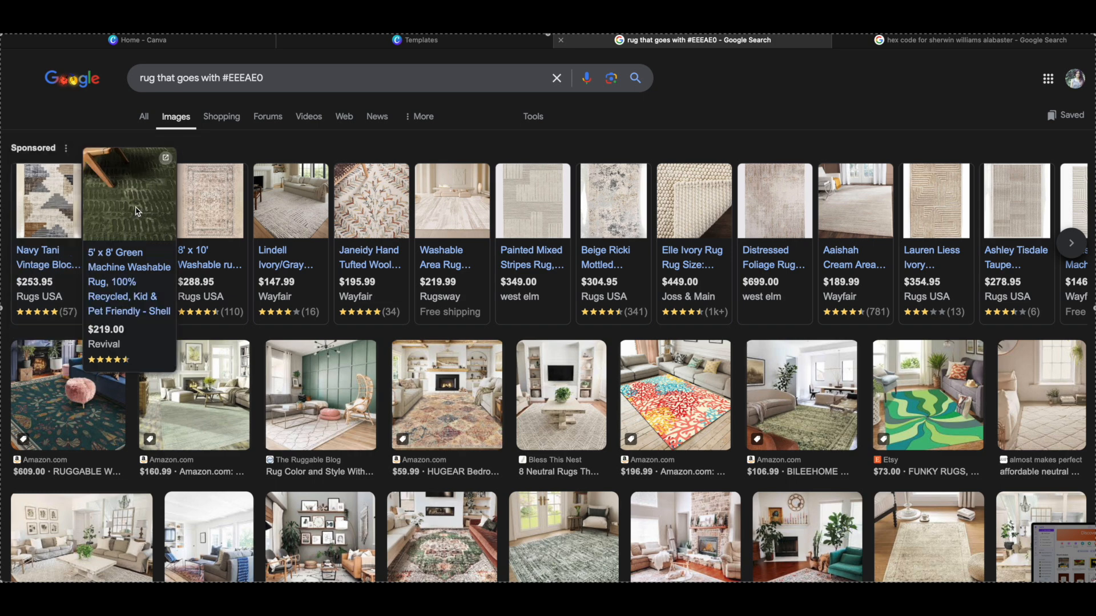
left_click(137, 211)
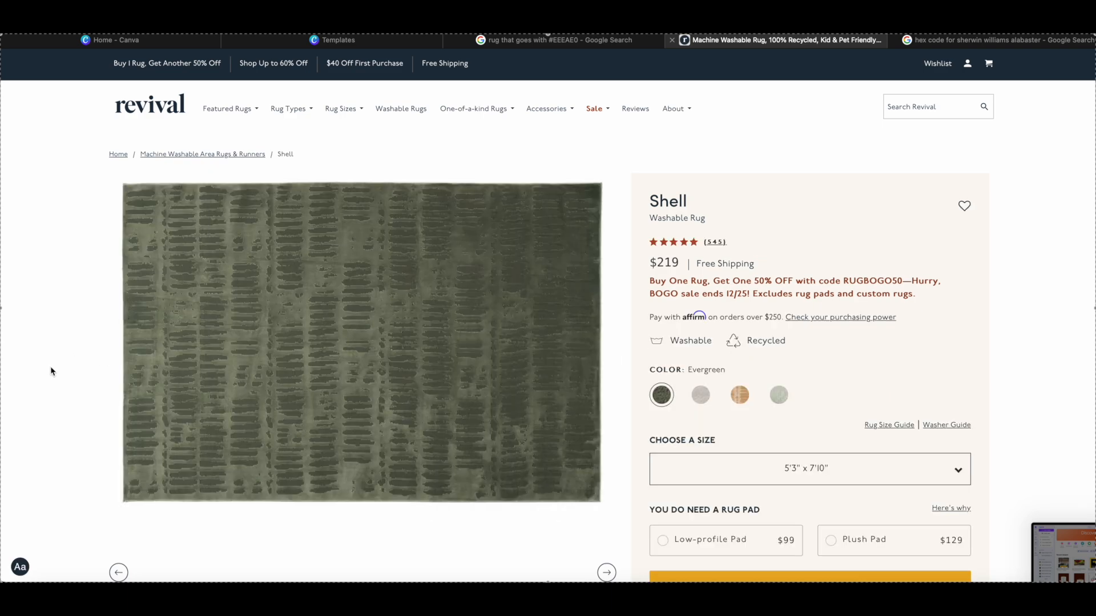
right_click(197, 349)
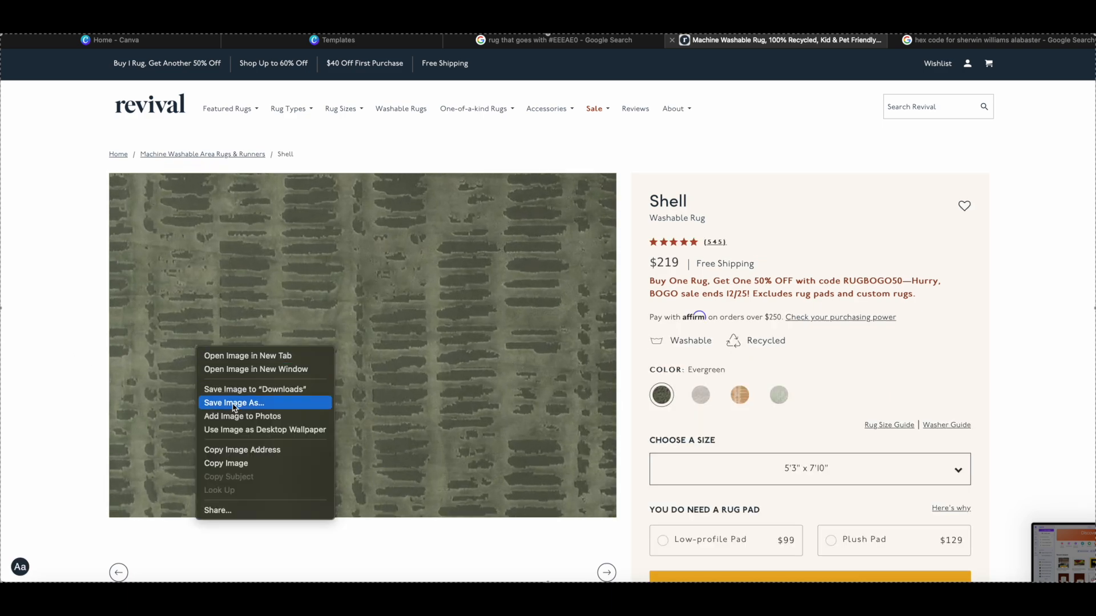
left_click(255, 389)
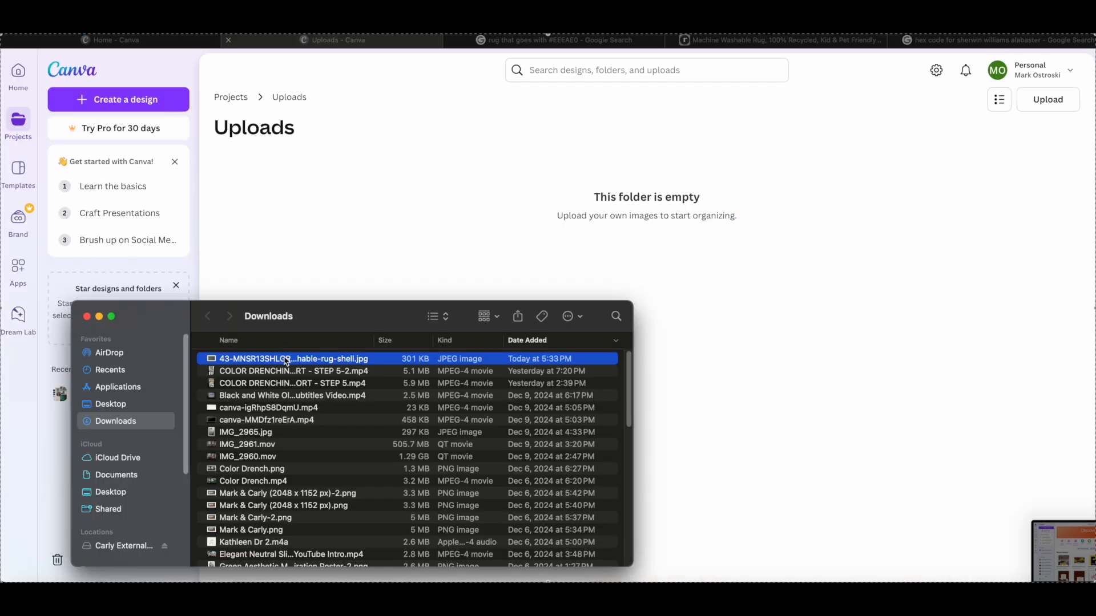
- Upload the downloaded green rug image to Canva and reopen the Blue Aesthetic Mood Board design
left_click_drag(286, 358, 461, 253)
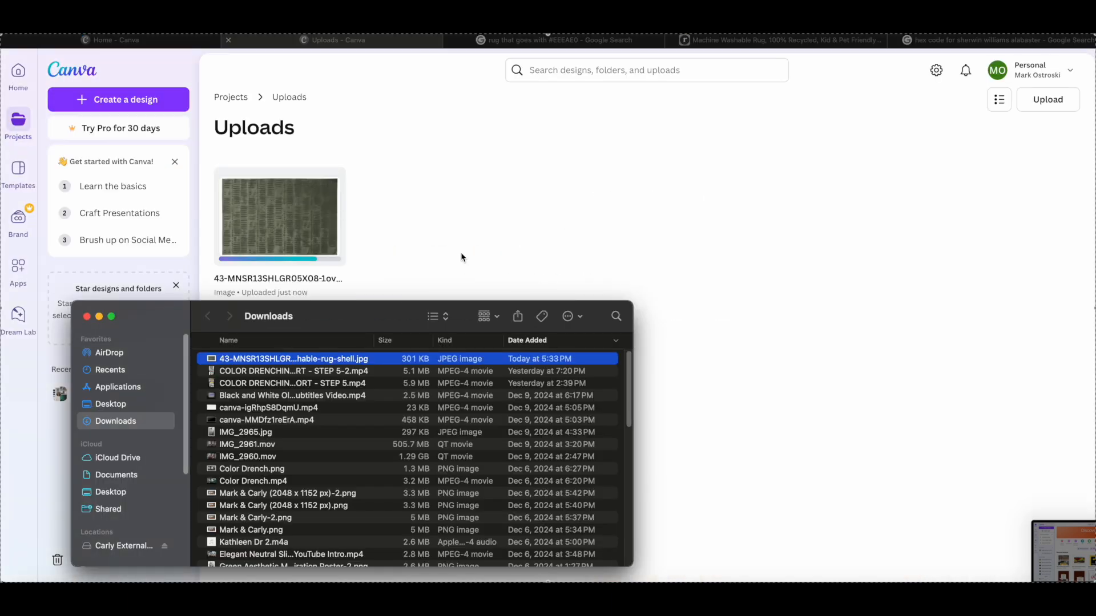
left_click(99, 318)
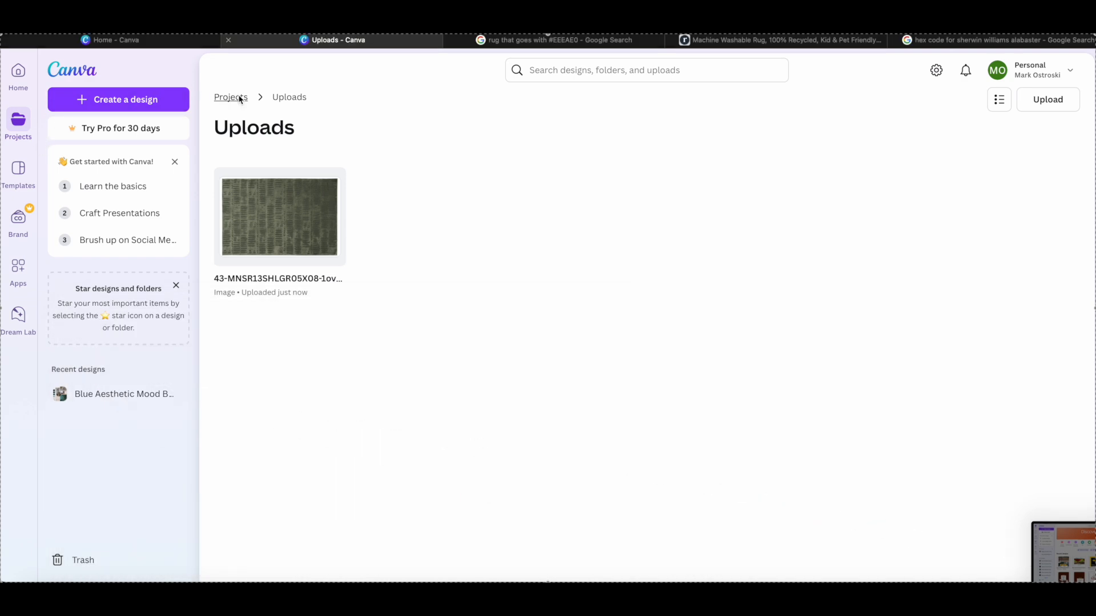
left_click(238, 97)
left_click(303, 331)
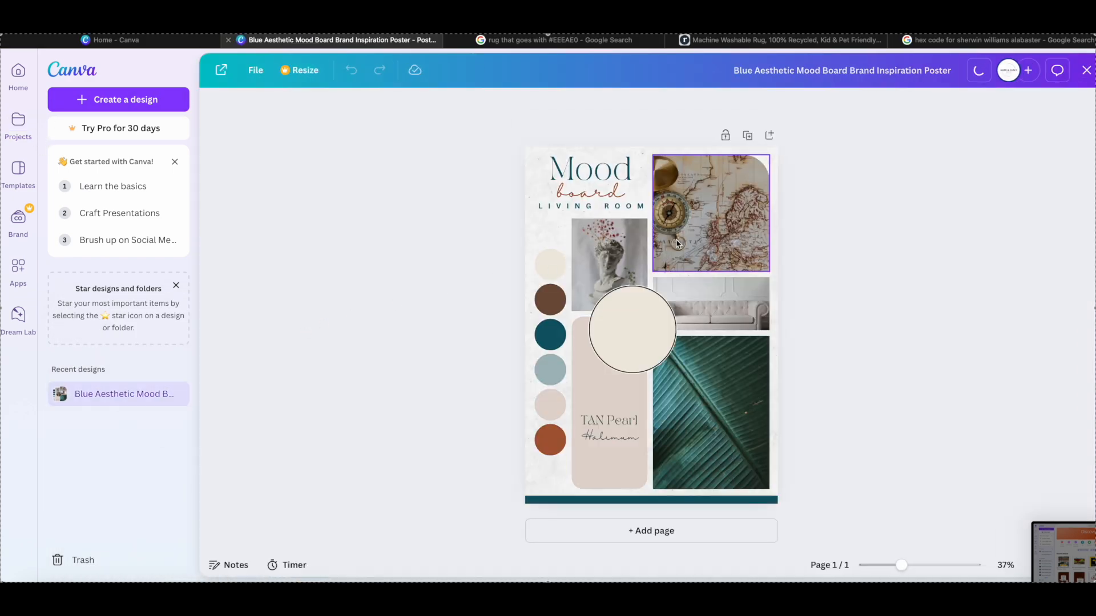
- Place the uploaded green rug photo in the large frame that holds the teal leaf, keeping the map photo in its frame
left_click(686, 232)
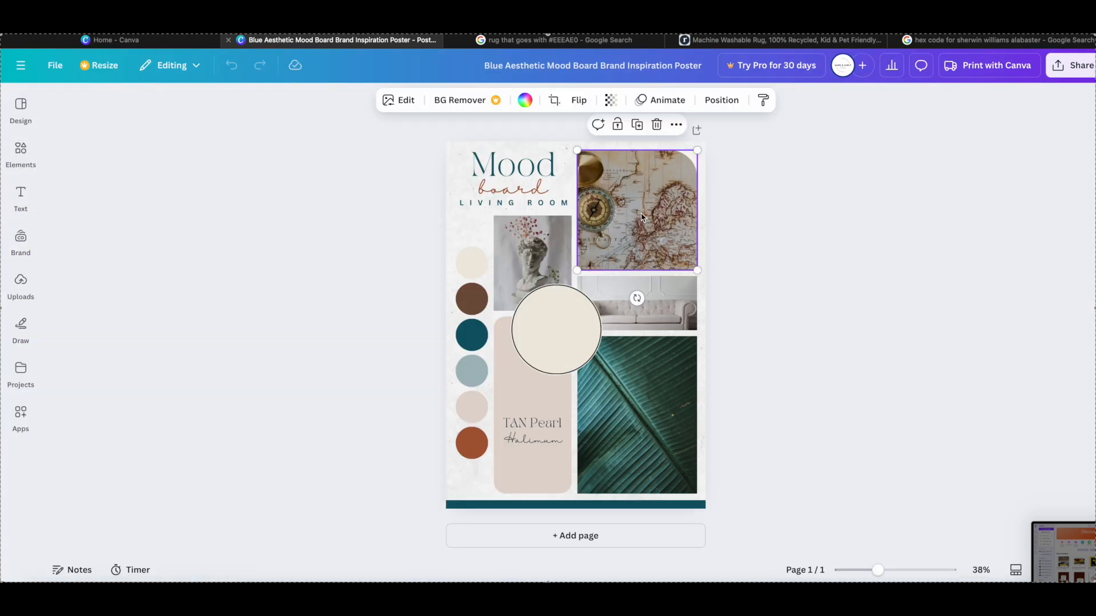
left_click(21, 283)
left_click_drag(112, 306, 628, 216)
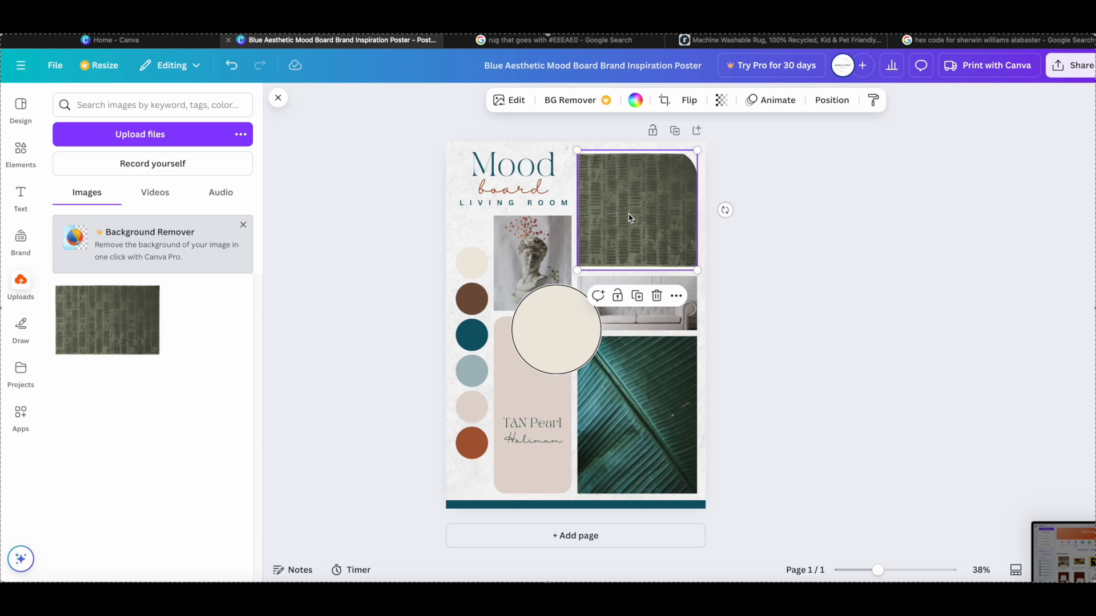
left_click_drag(632, 220, 641, 377)
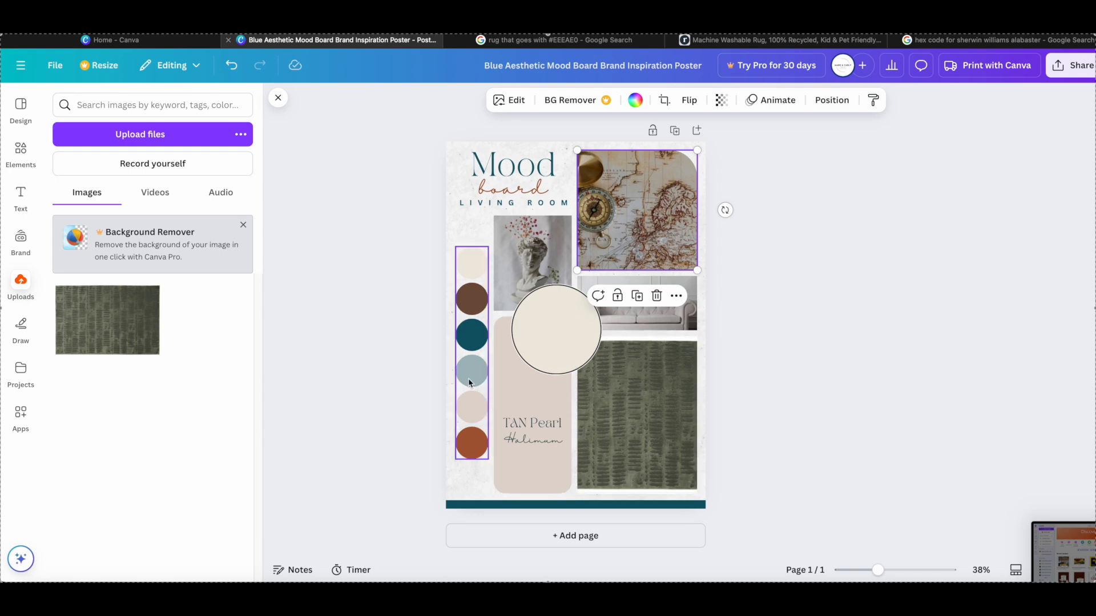
- Recolor the teal palette swatch to dark green and the pale pink swatch to sage green, using the rug's photo colors
left_click(465, 340)
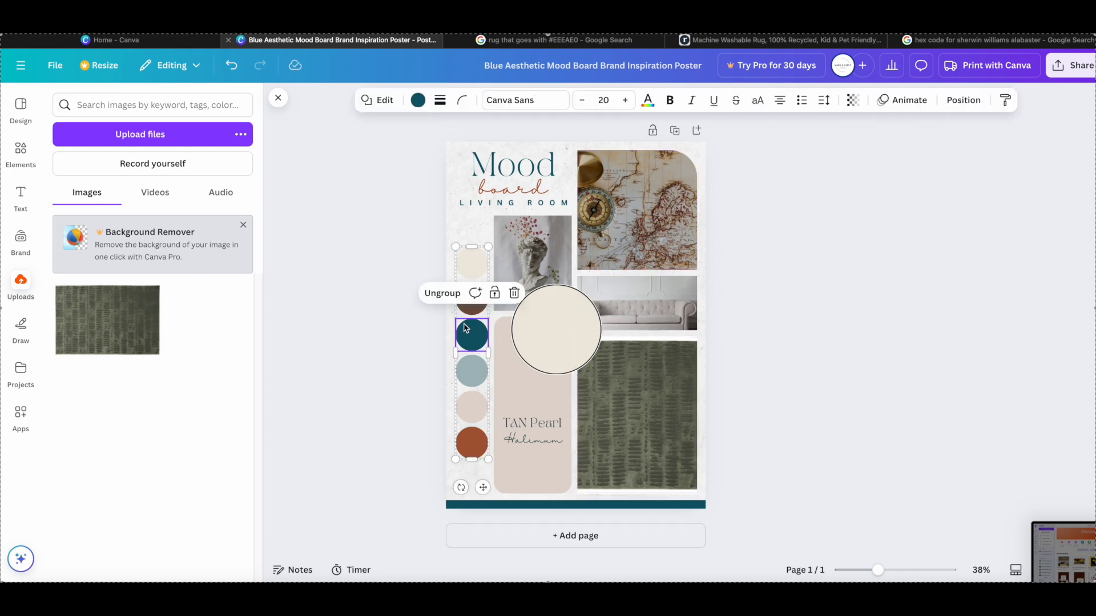
left_click(419, 101)
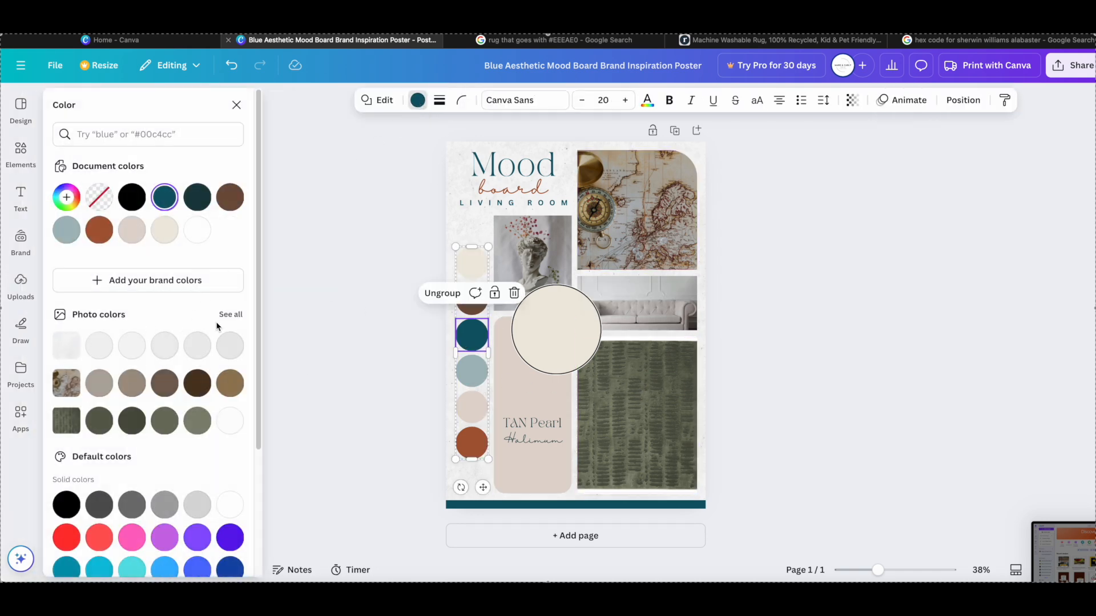
left_click(131, 422)
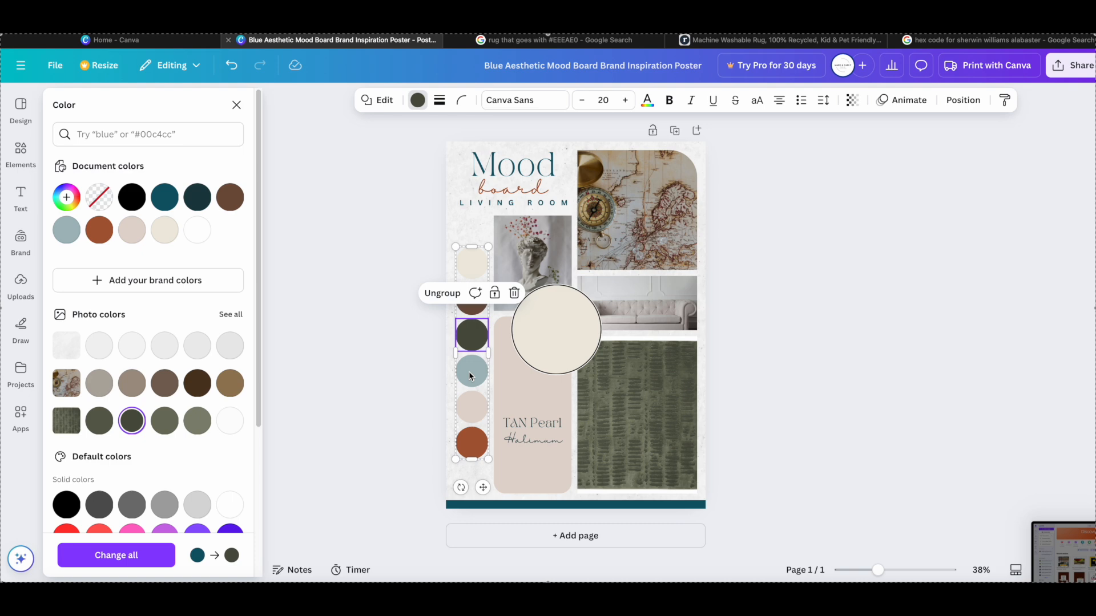
left_click(472, 419)
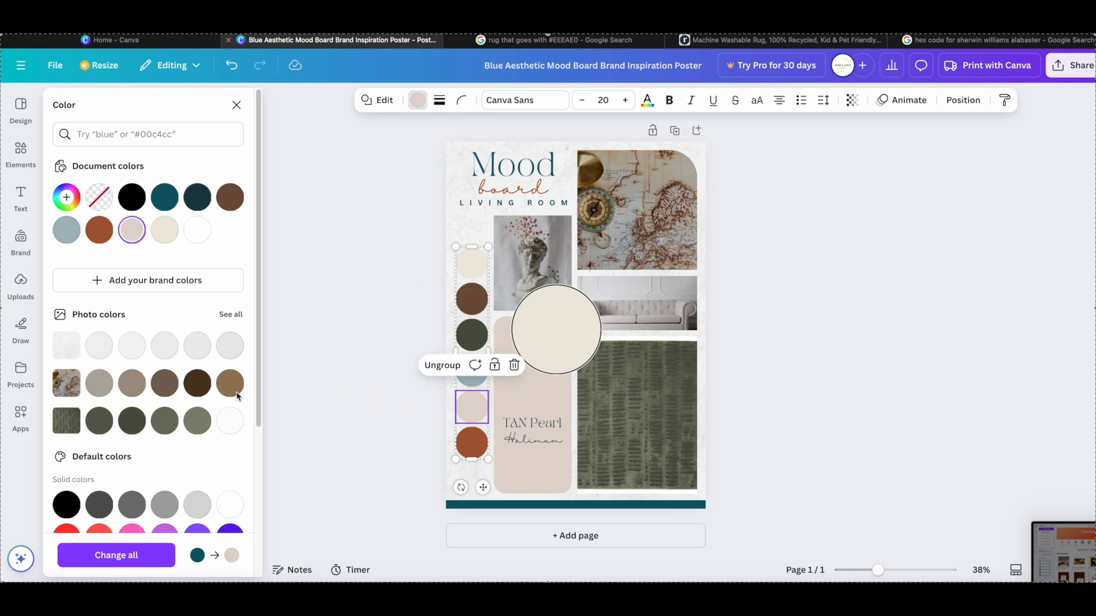
left_click(198, 422)
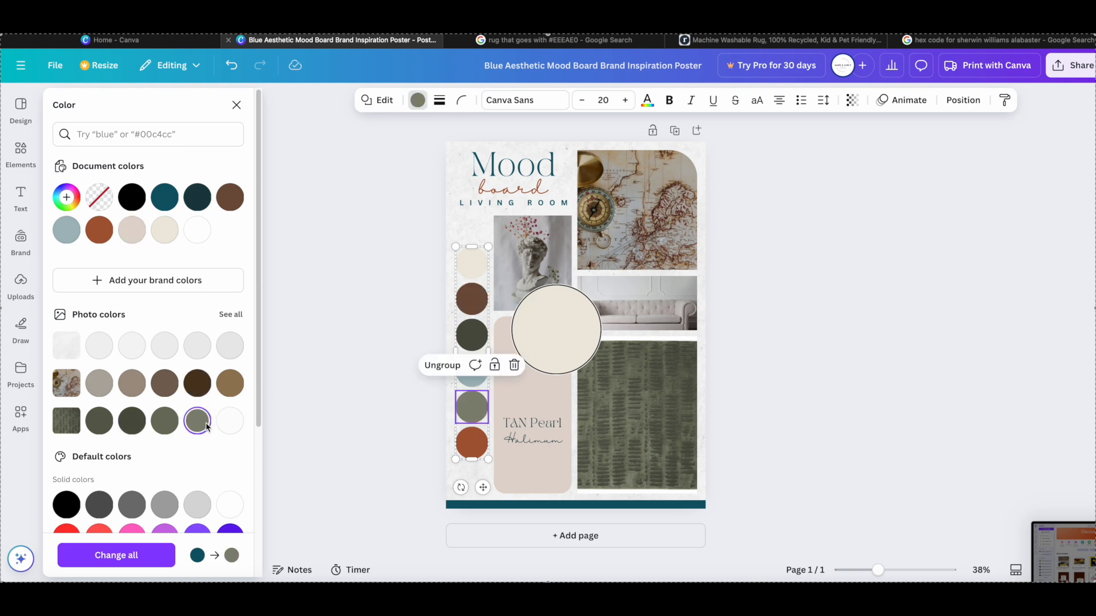
- Recolor the tall pink panel under the cream circle to the taupe from the map's photo colors
left_click(512, 391)
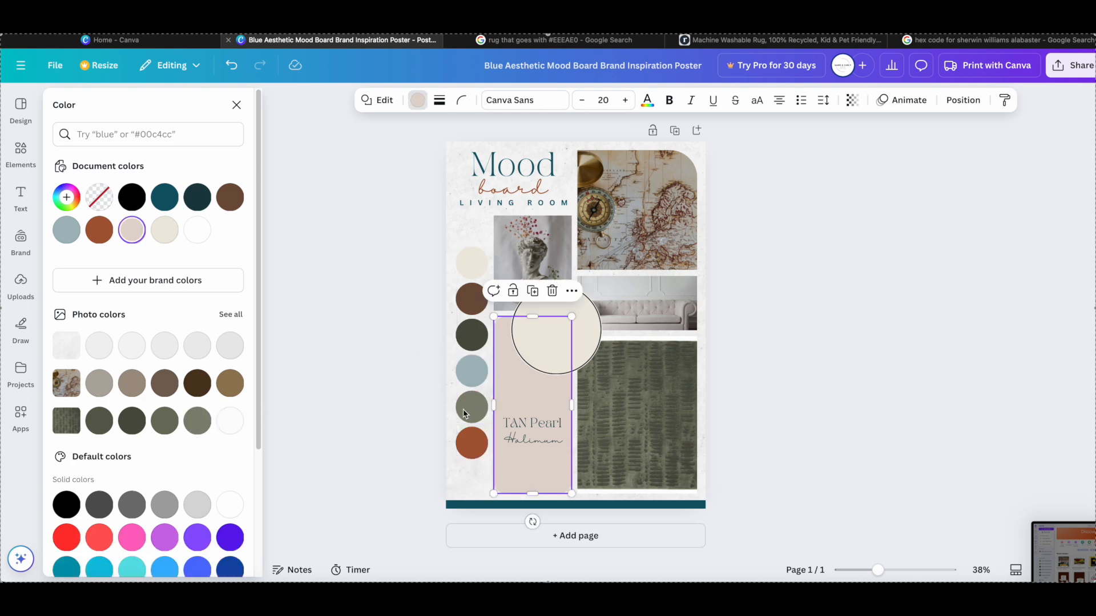
left_click(198, 424)
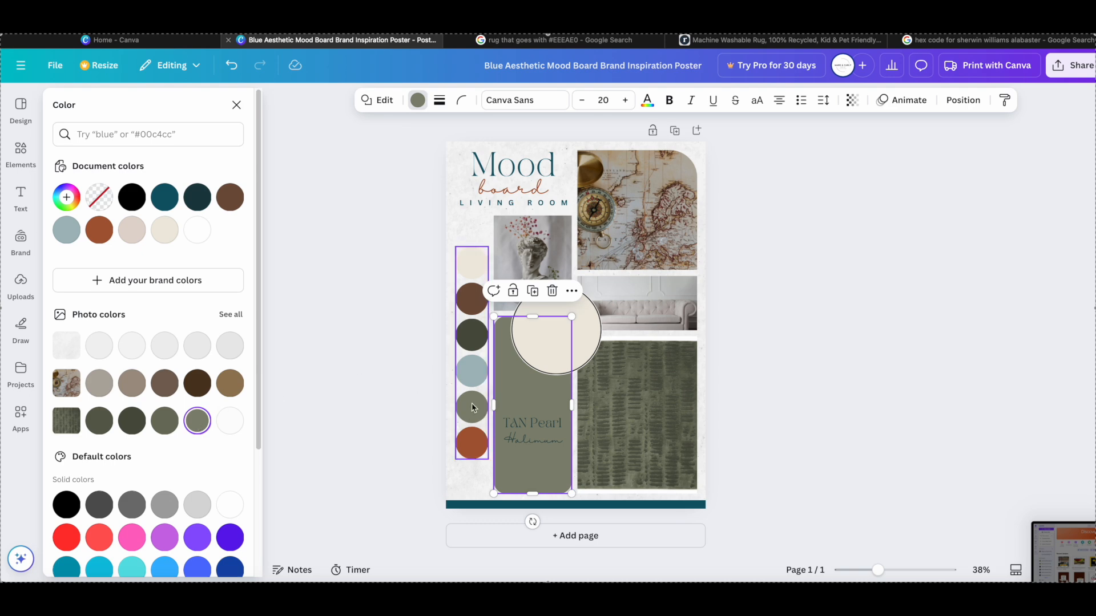
left_click(128, 386)
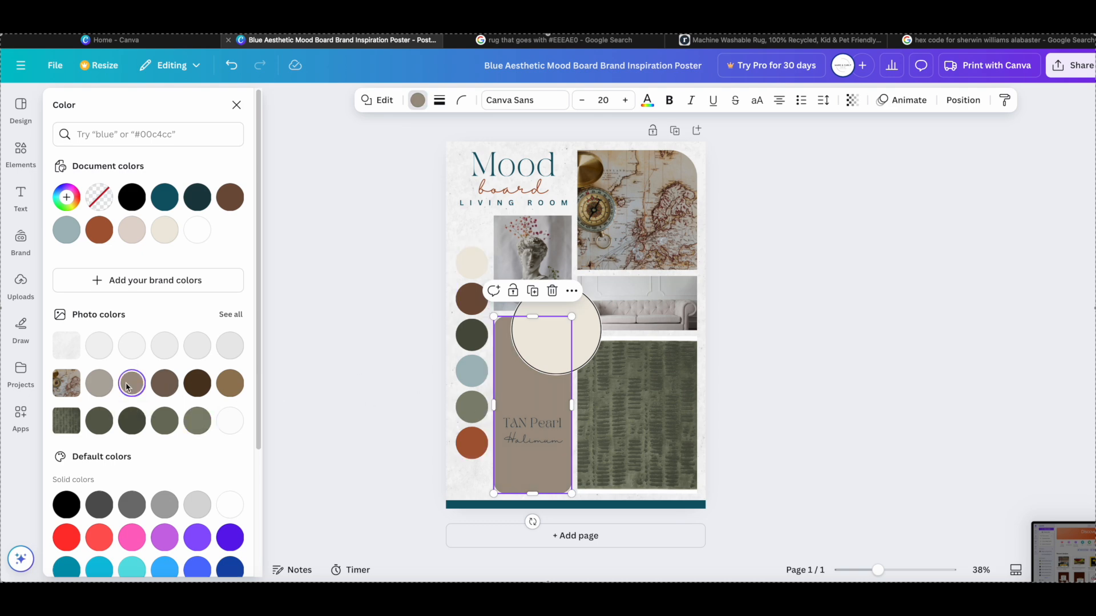
left_click(536, 429)
key("Delete")
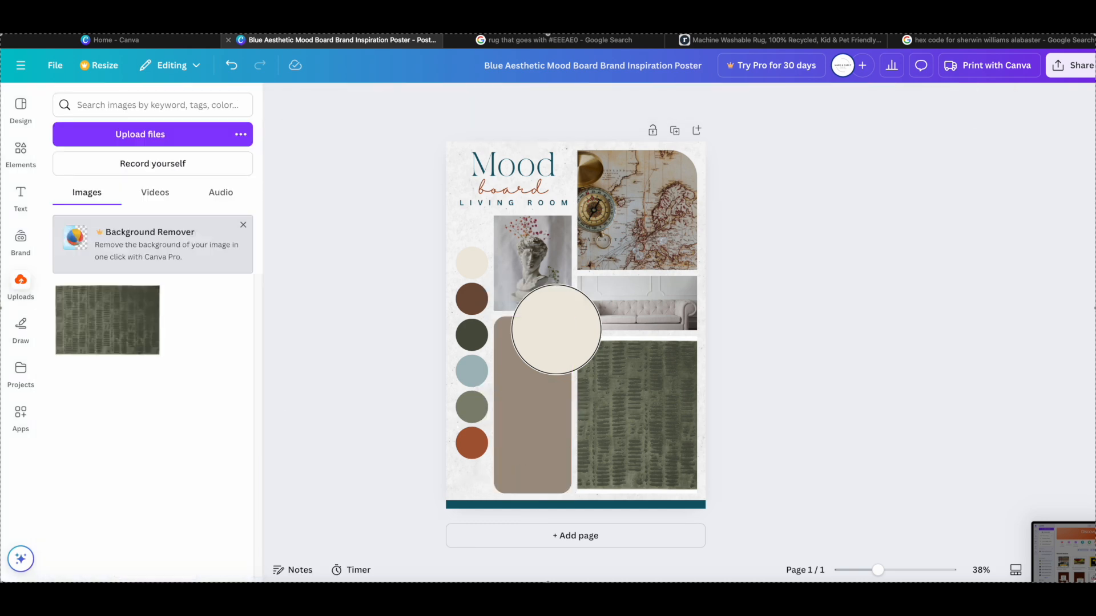
key("ctrl+z")
- Replace the "TAN Pearl" text on the taupe panel with "Good Supporting Color" and delete the script line "Halimum"
left_click(535, 429)
left_click(535, 429)
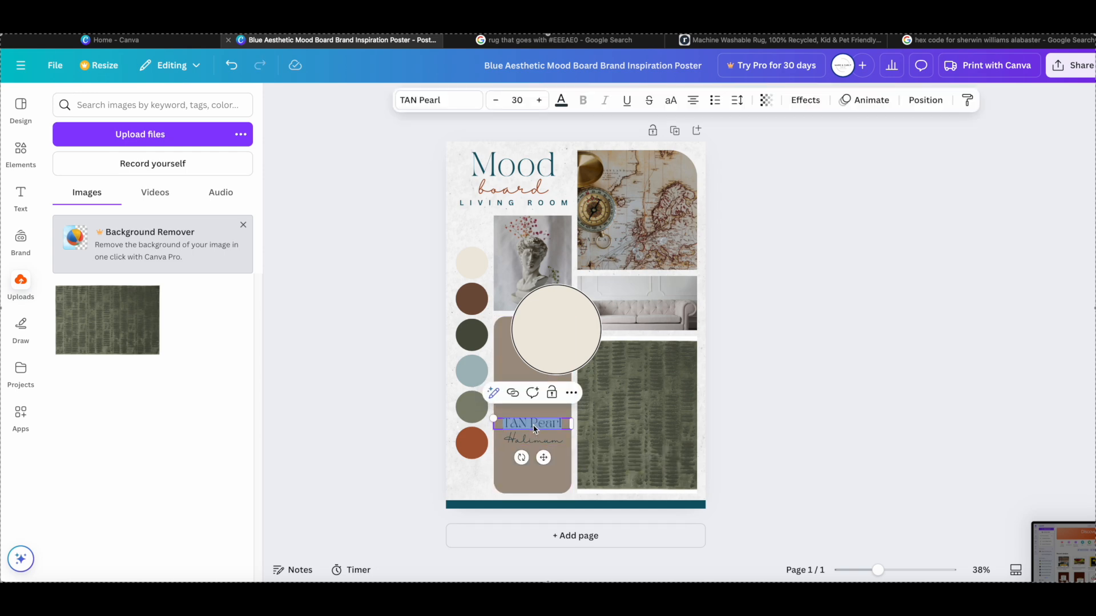
type("Goo")
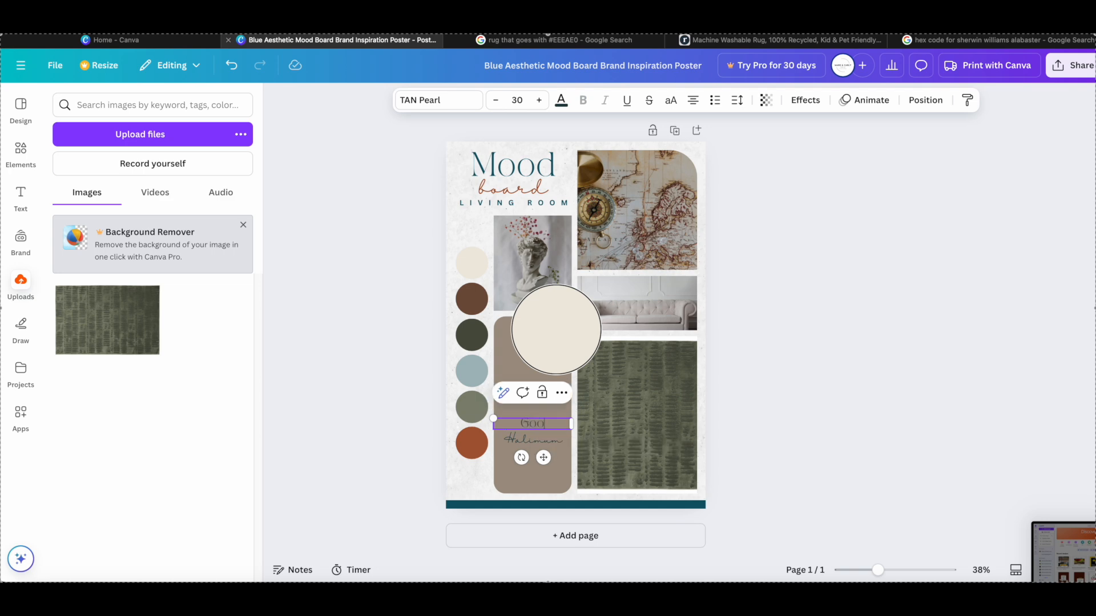
type("d Supporting Color")
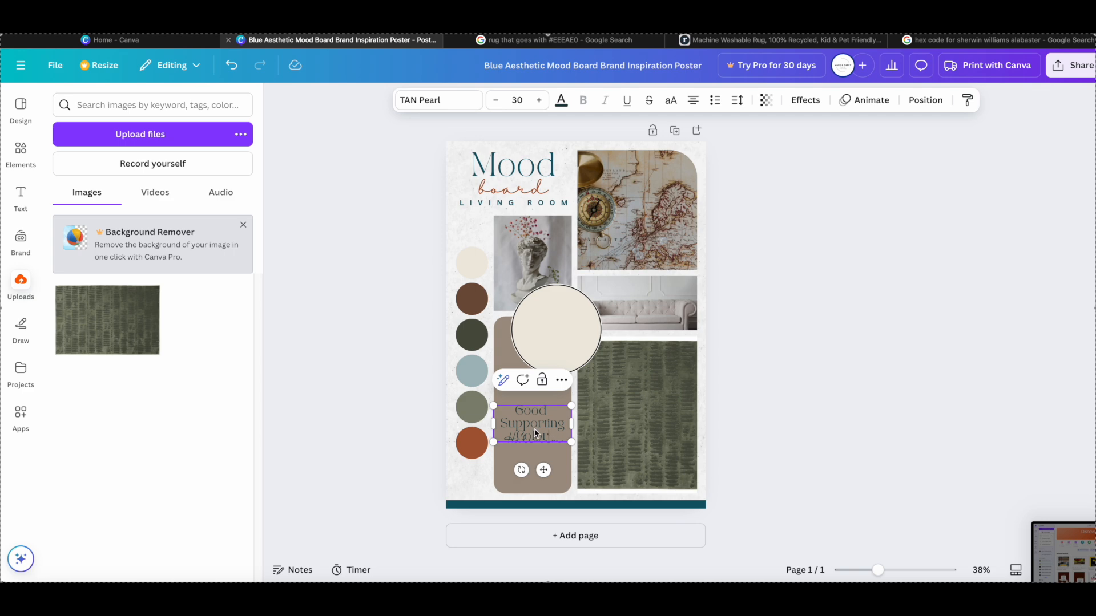
left_click(552, 440)
key("Delete")
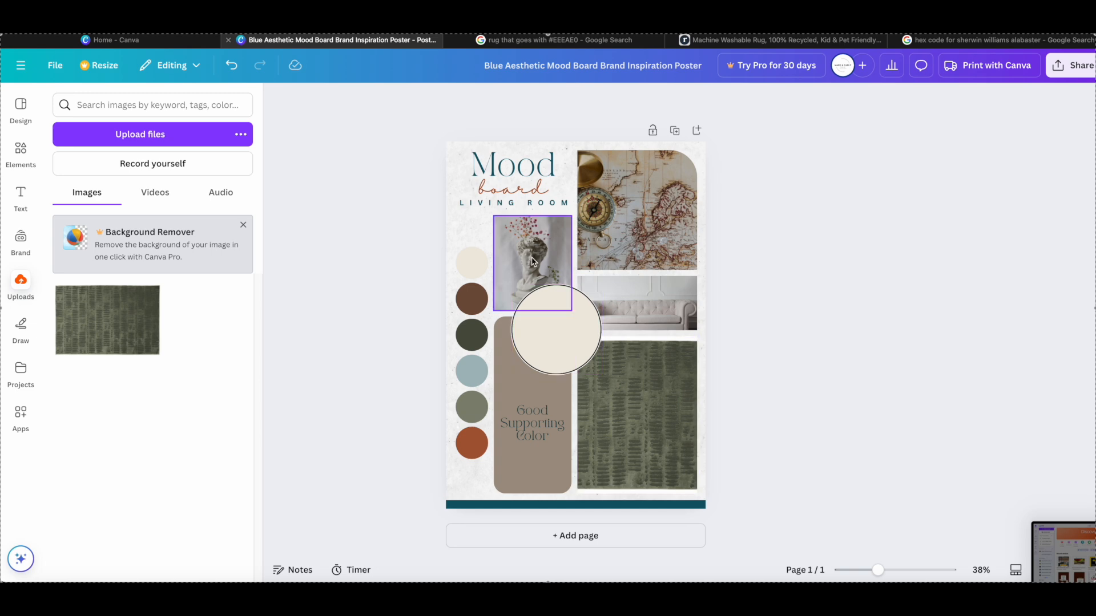
- Search the elements for "interior lighting" and limit the results to photos
left_click(21, 151)
left_click(142, 106)
type("interior lighting")
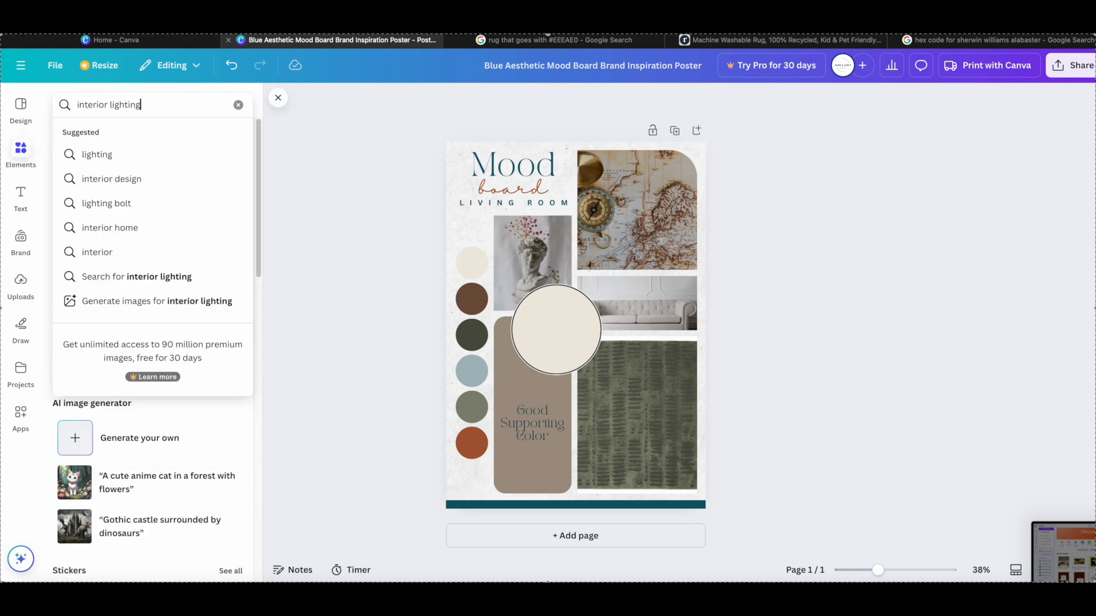
key("Return")
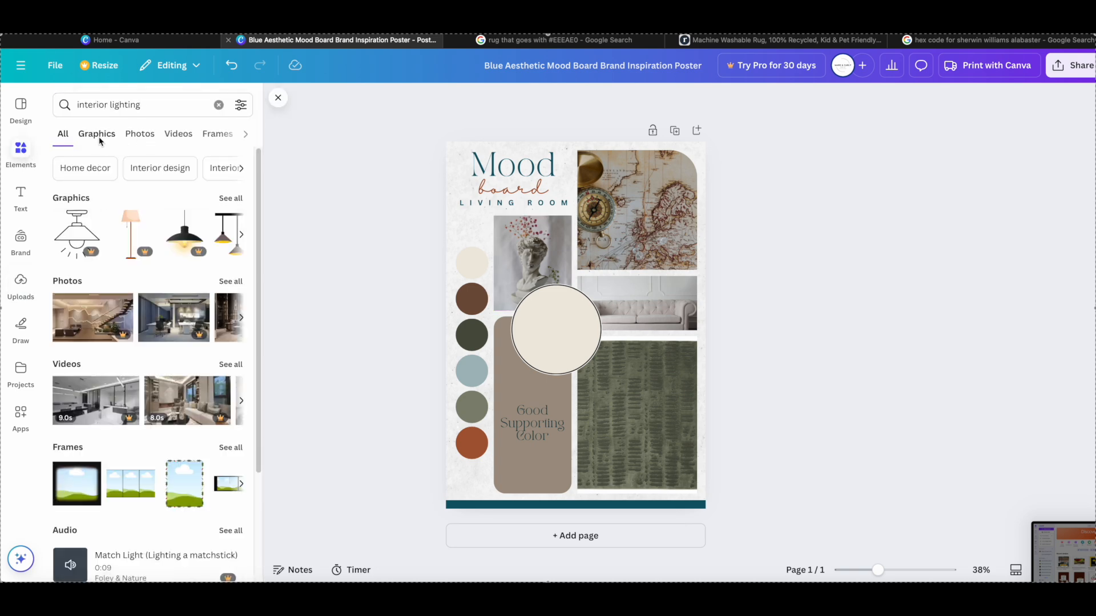
left_click(140, 135)
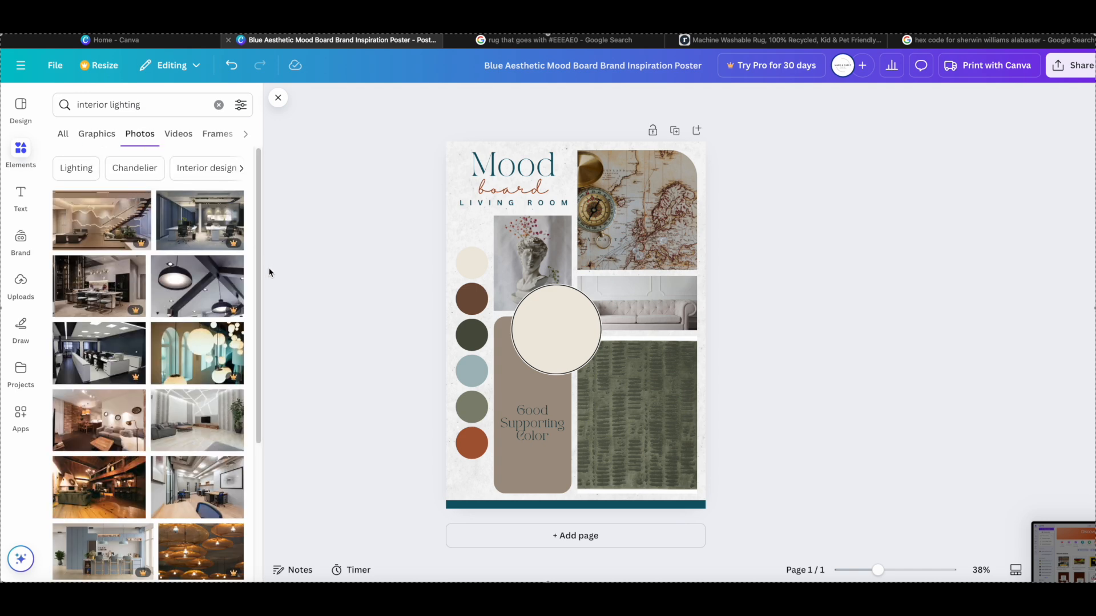
- Replace the statue photo with the photo of clear glass globe lights
scroll(240, 282, "down", 5)
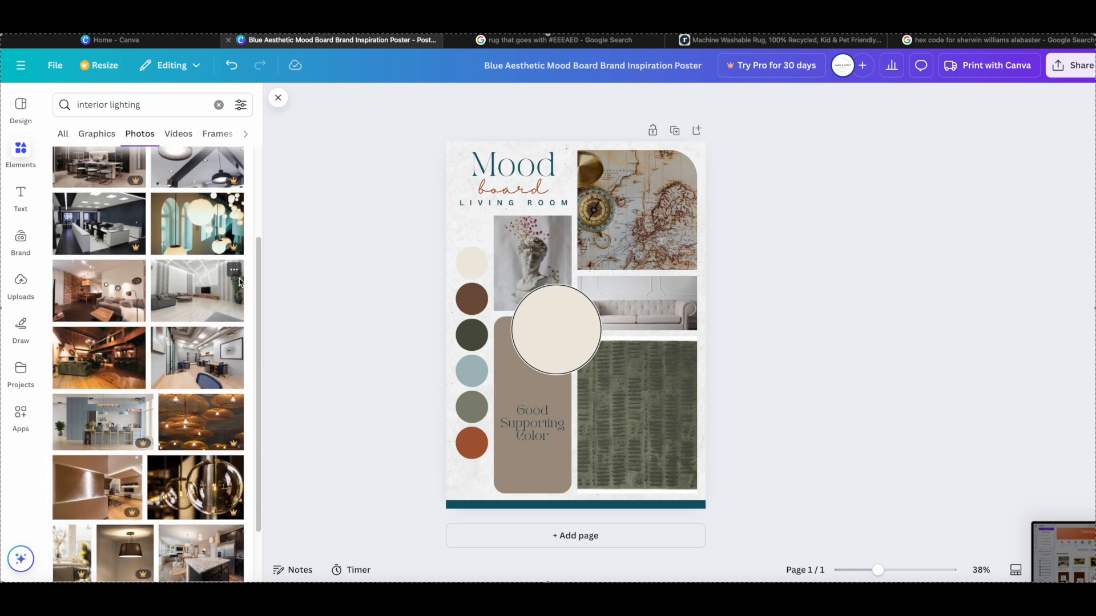
scroll(241, 282, "down", 1)
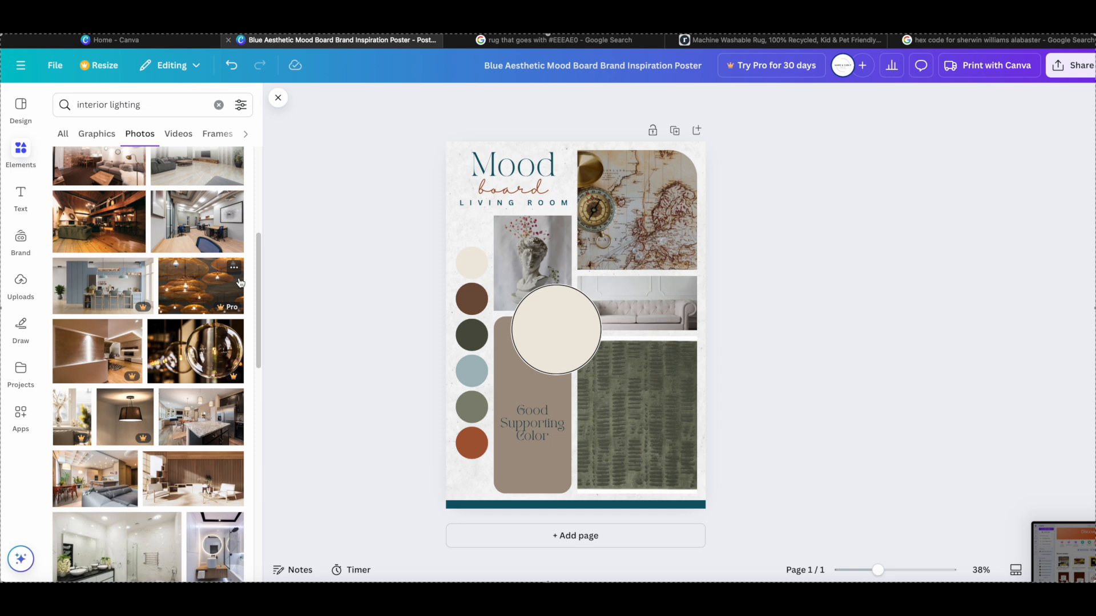
left_click_drag(217, 320, 487, 262)
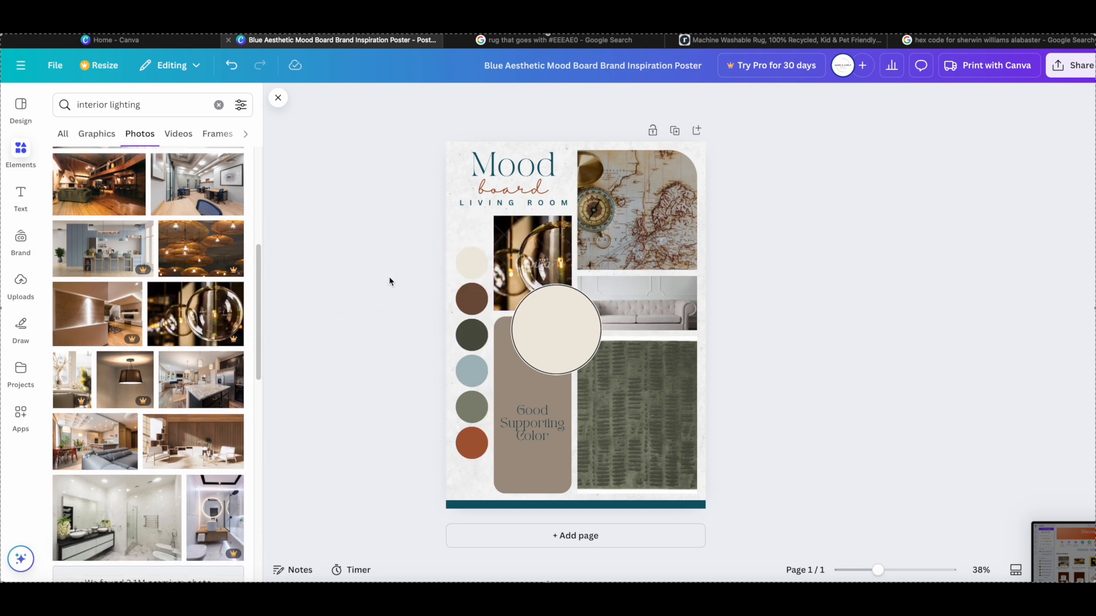
- Delete the rust orange swatch from the palette column
left_click(469, 442)
left_click(513, 402)
left_click(411, 408)
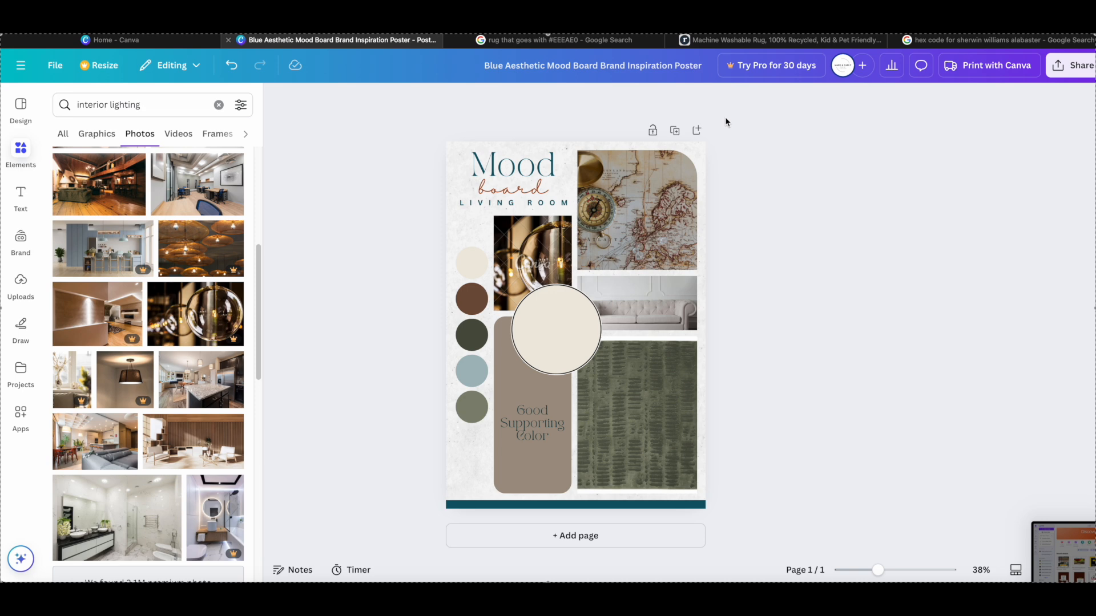
- Switch to the Google search on Sherwin Williams Alabaster and replace its query with "clear globe chandelier"
left_click(970, 40)
left_click(356, 80)
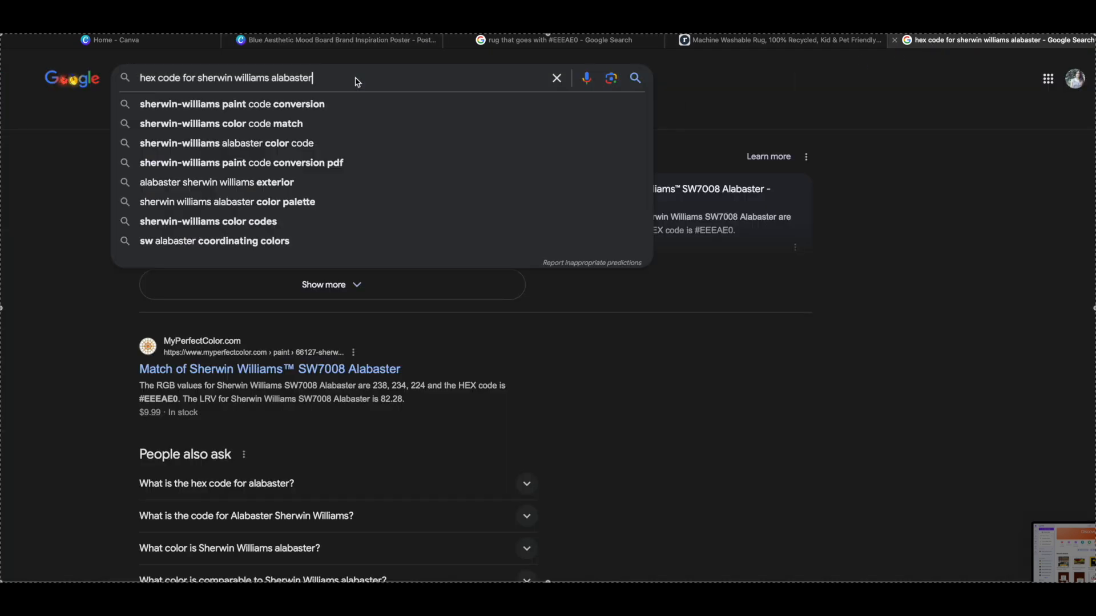
left_click_drag(314, 79, 141, 80)
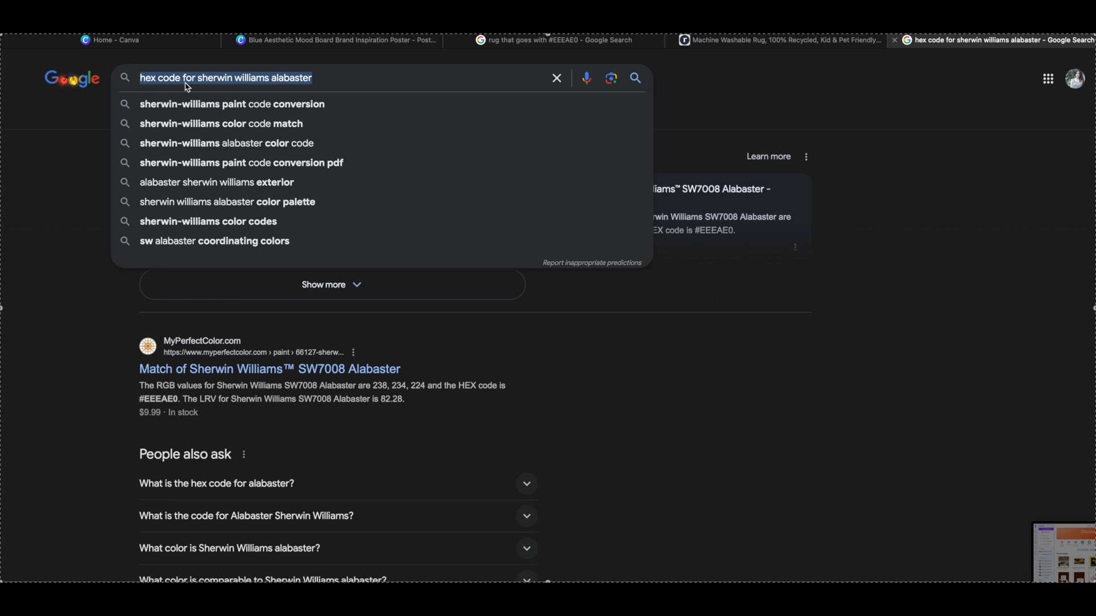
type("clear")
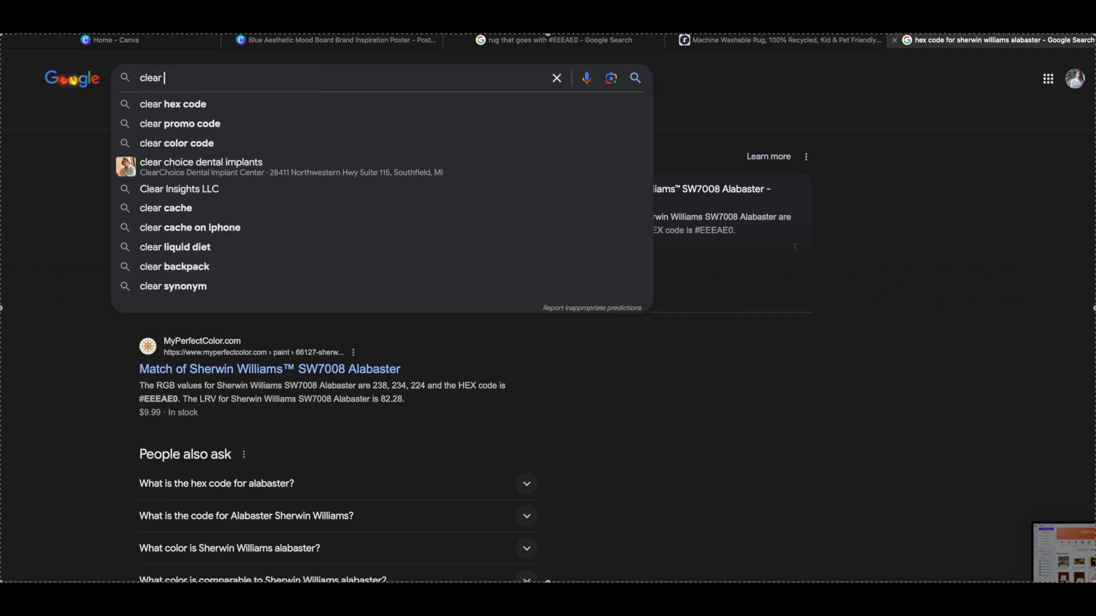
type(" globe")
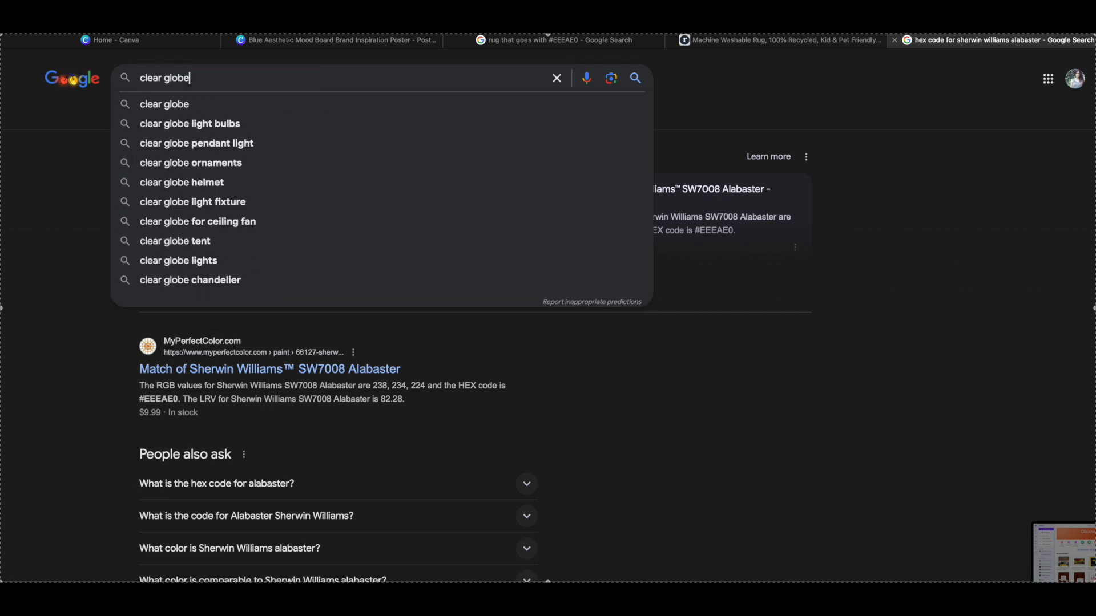
type(" chan")
left_click(177, 106)
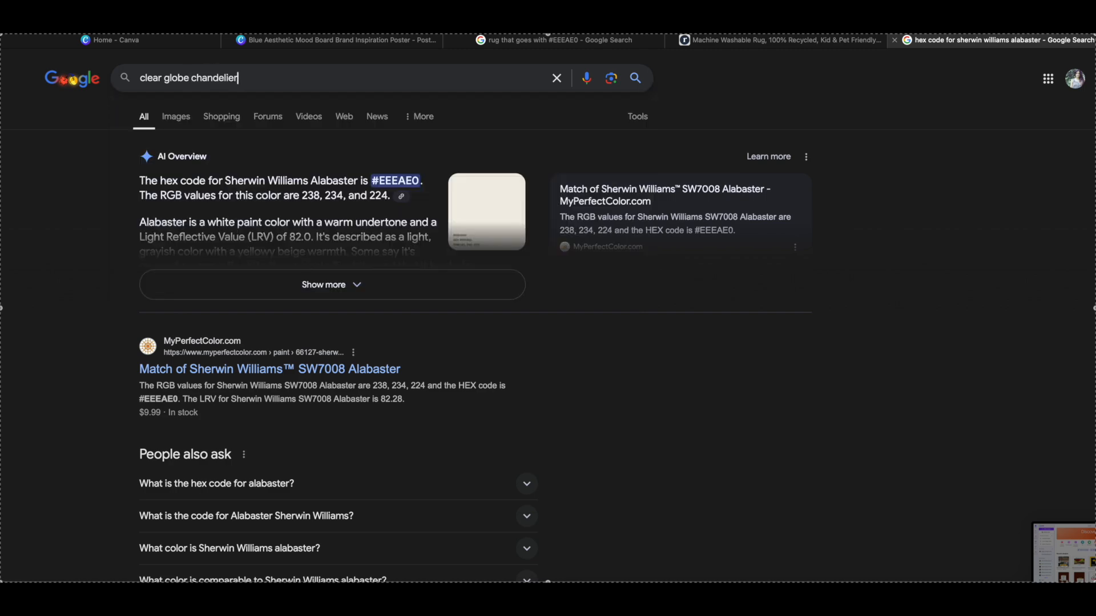
- Refine the Google search to "clear globe chandelier warm light edison"
left_click(252, 80)
type("warm light ")
type("edison")
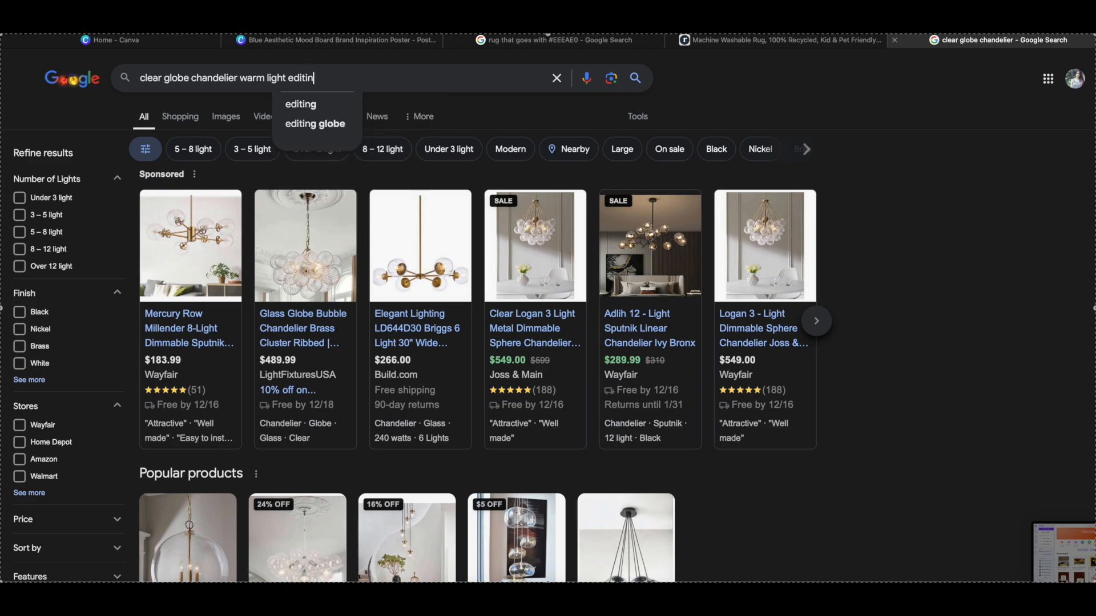
key("Return")
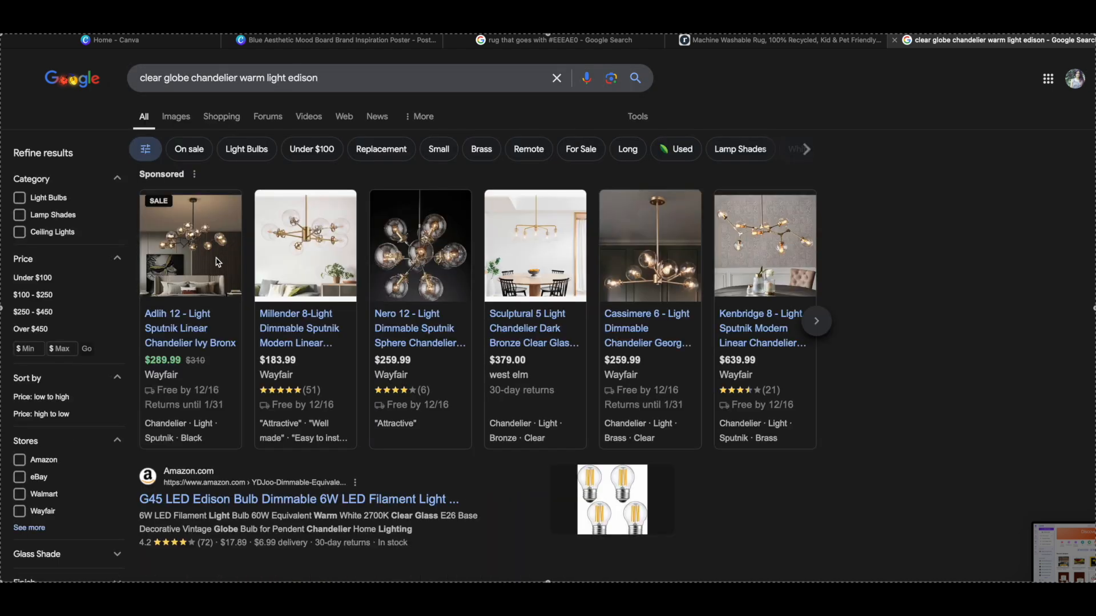
- Open the Shades of Light Sphere Chandelier among the popular products and save its product image in the Satin Brass color
scroll(234, 292, "down", 5)
scroll(234, 293, "down", 4)
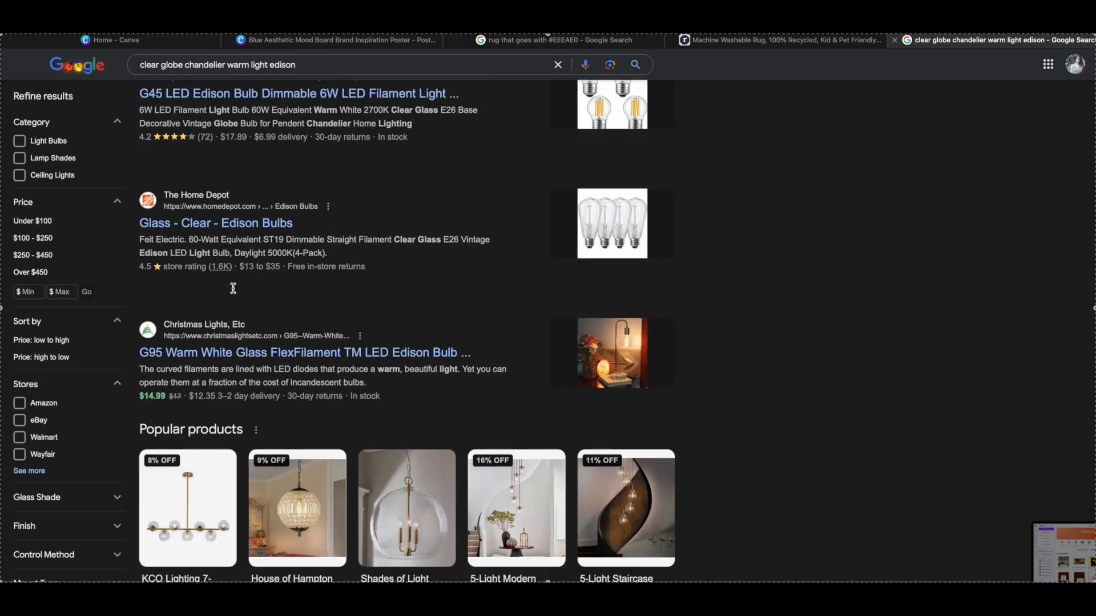
scroll(234, 292, "down", 1)
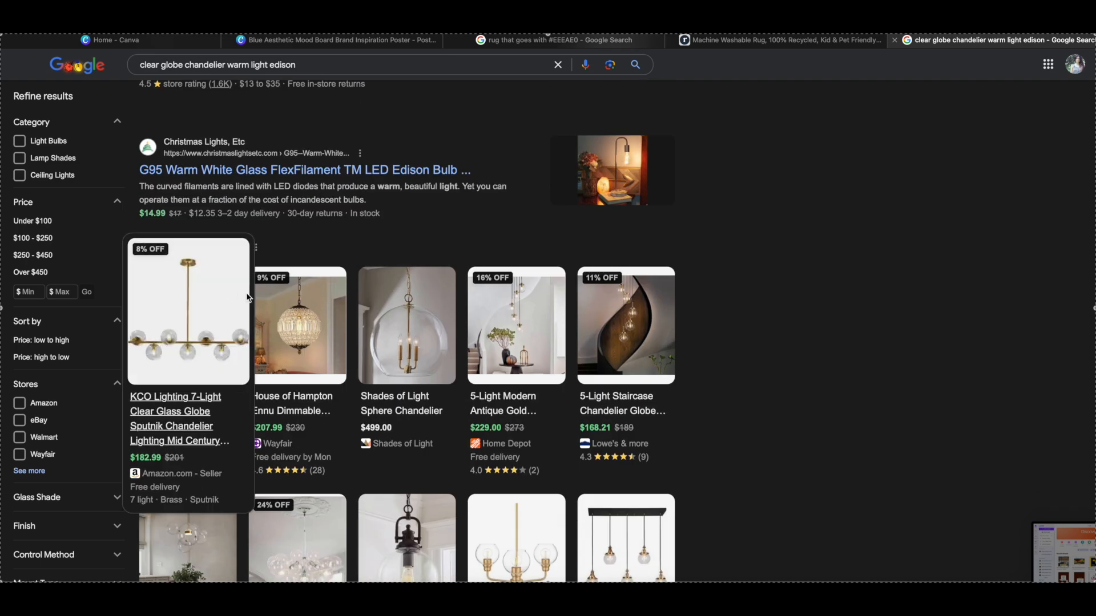
left_click(421, 341)
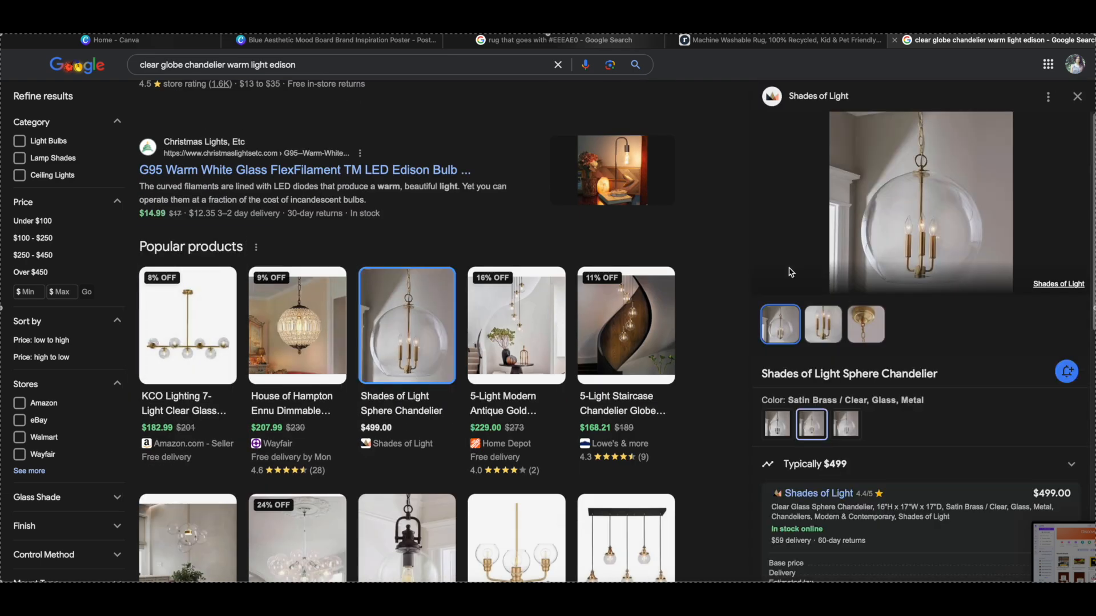
right_click(932, 225)
left_click(845, 424)
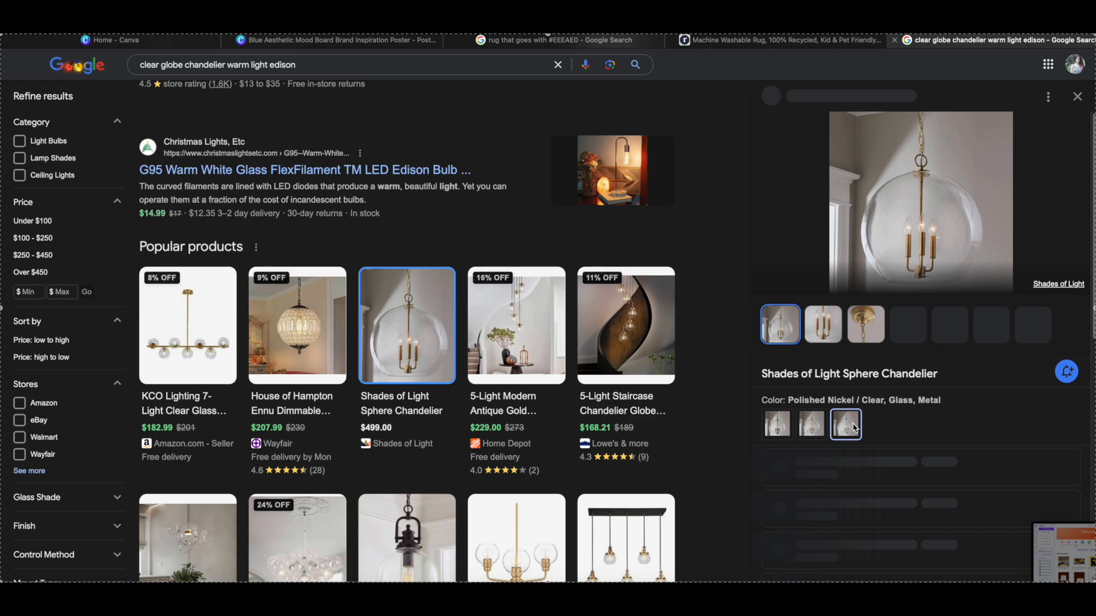
left_click(809, 425)
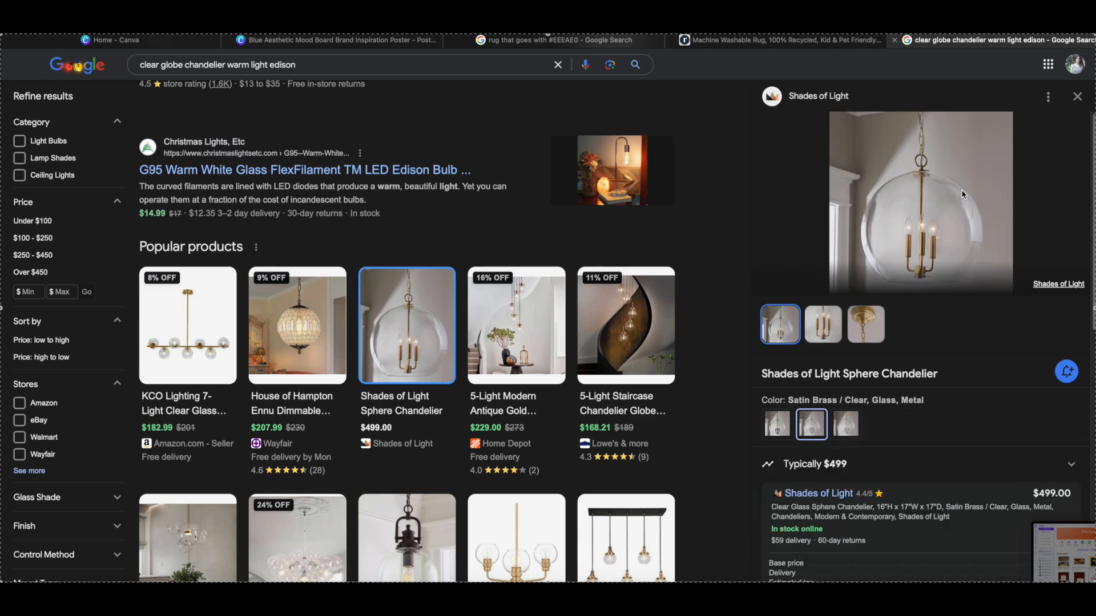
right_click(919, 222)
left_click(937, 268)
- Return to the Canva poster, upload the saved chandelier image and replace the globe lights photo with it
left_click(339, 43)
left_click(20, 283)
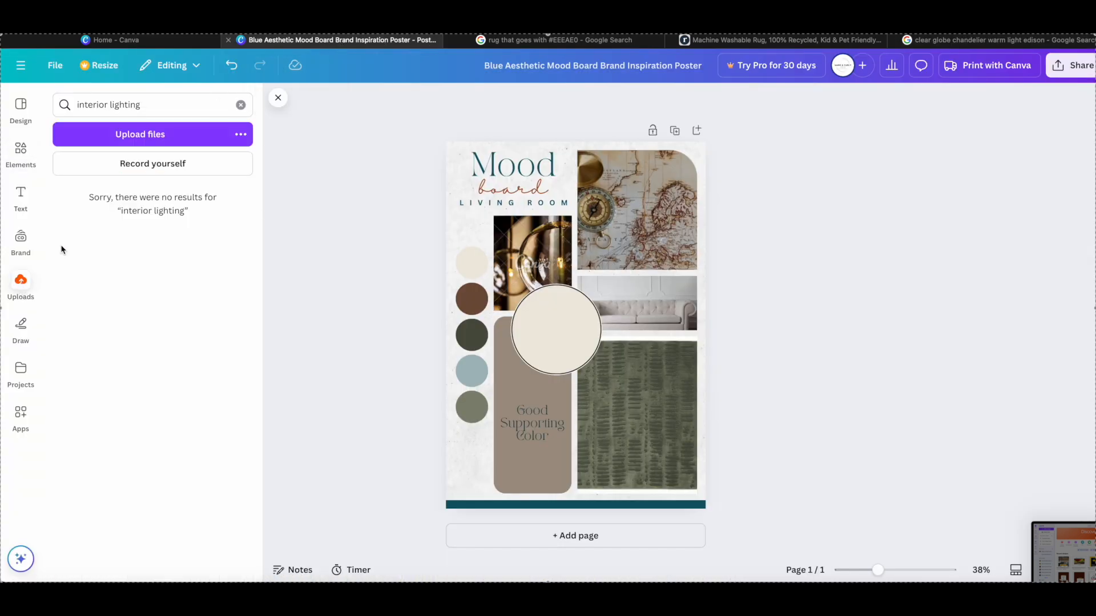
left_click(1032, 594)
left_click_drag(1024, 571, 139, 238)
left_click(240, 105)
left_click_drag(115, 320, 544, 258)
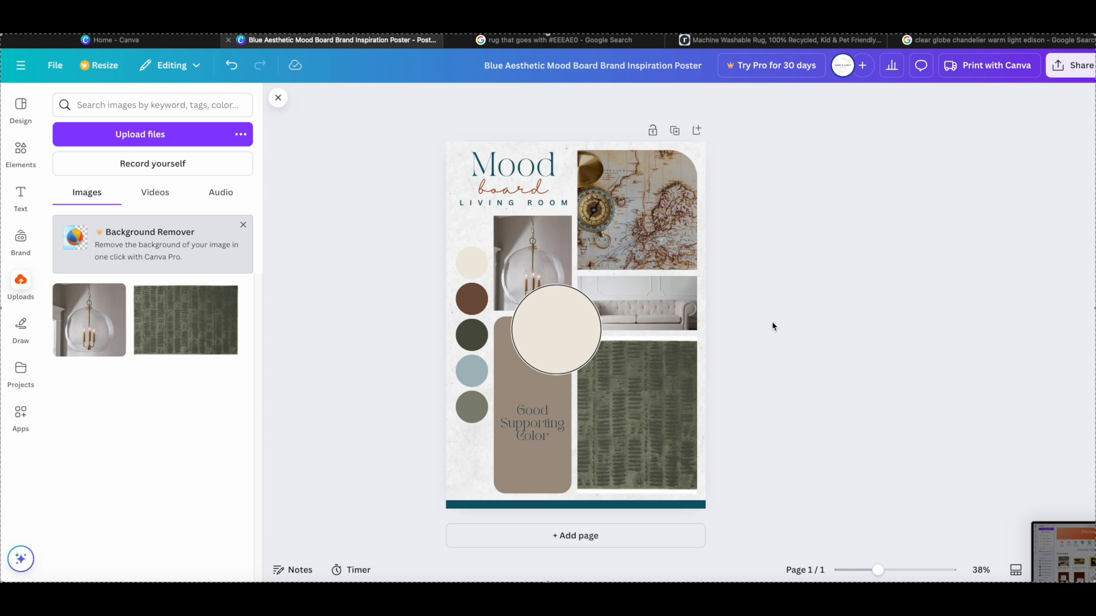
- Enlarge the sofa photo slightly inside its frame by adjusting its crop
double_click(670, 307)
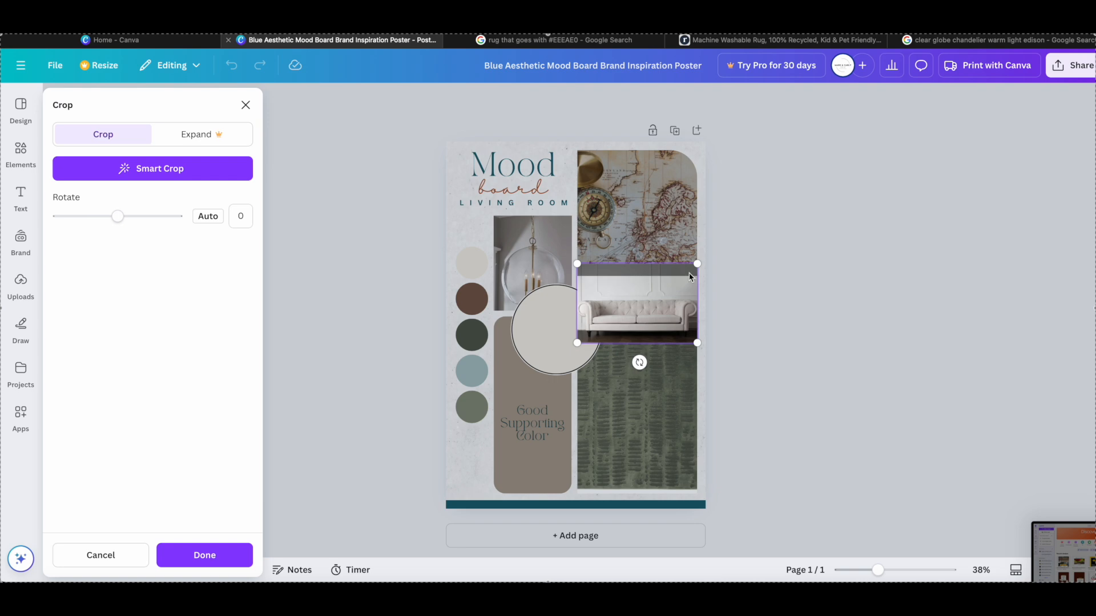
left_click_drag(697, 264, 759, 219)
left_click(830, 323)
left_click(391, 339)
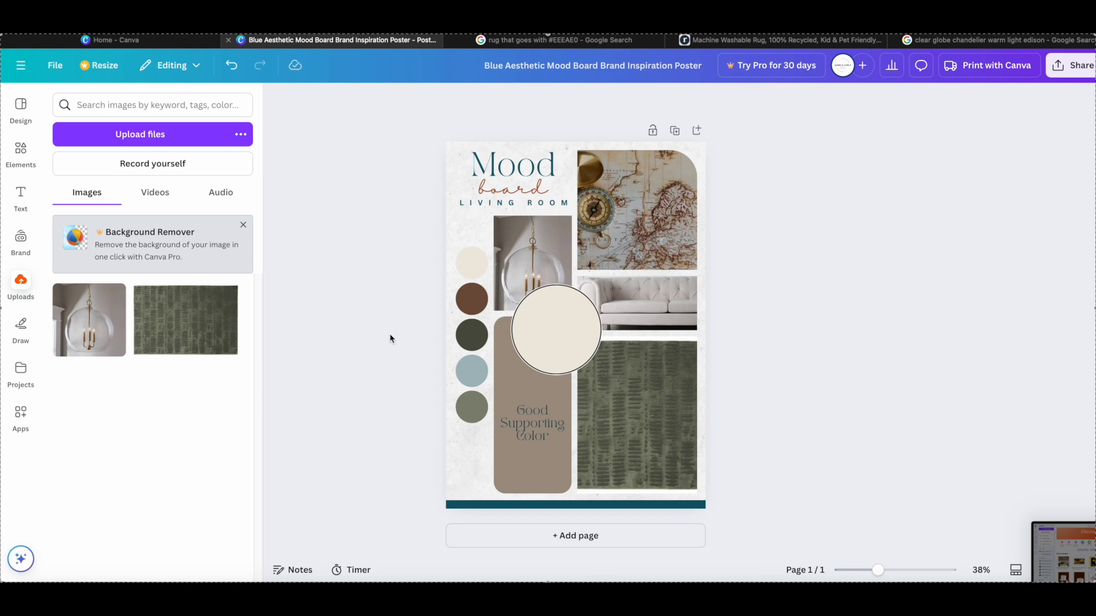
left_click(643, 308)
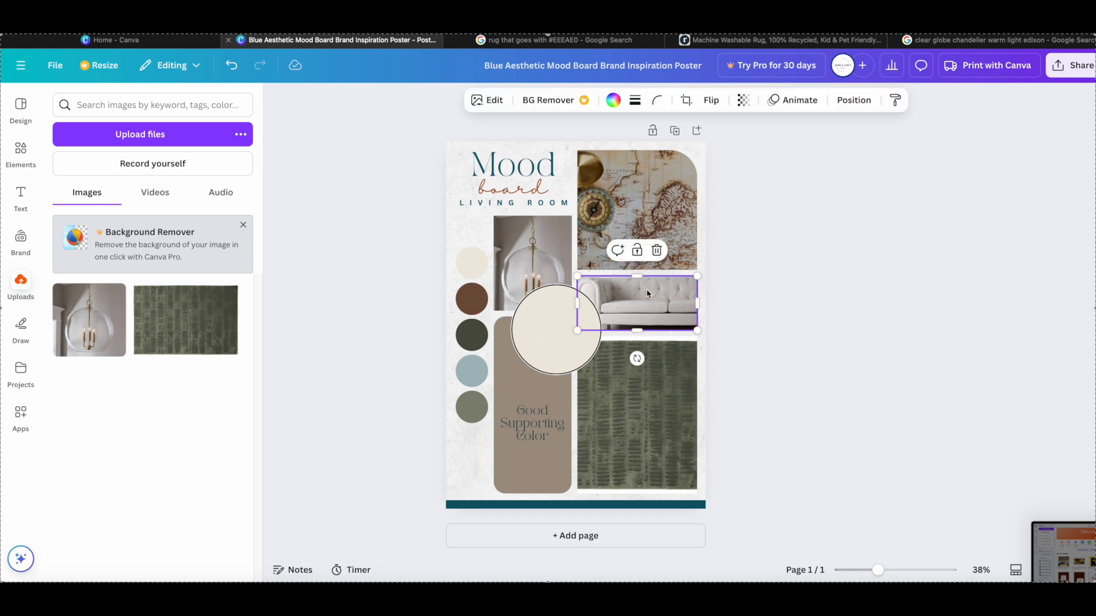
double_click(646, 289)
left_click_drag(760, 221, 716, 251)
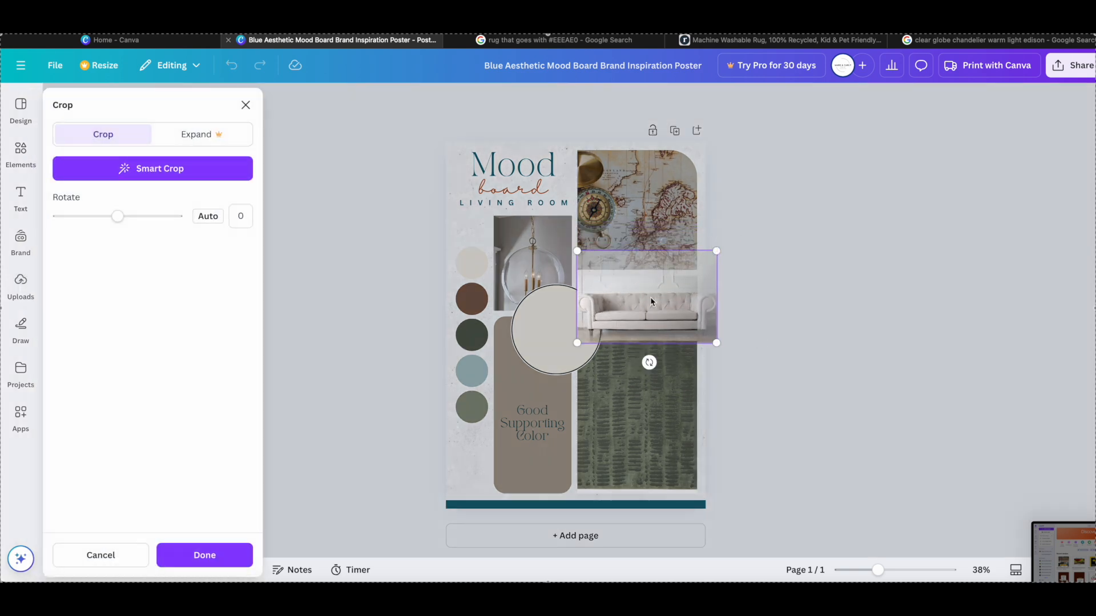
left_click(798, 294)
- Try the Myst, Flint, Belvedere and Luna filters on the sofa photo and reset the filter to None
left_click(488, 101)
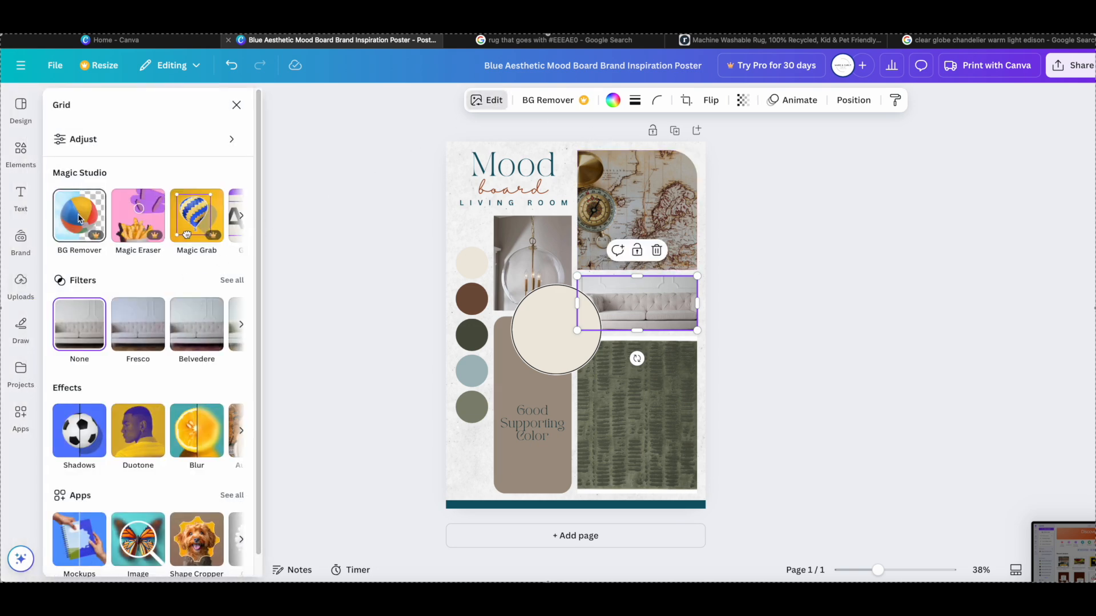
left_click(243, 219)
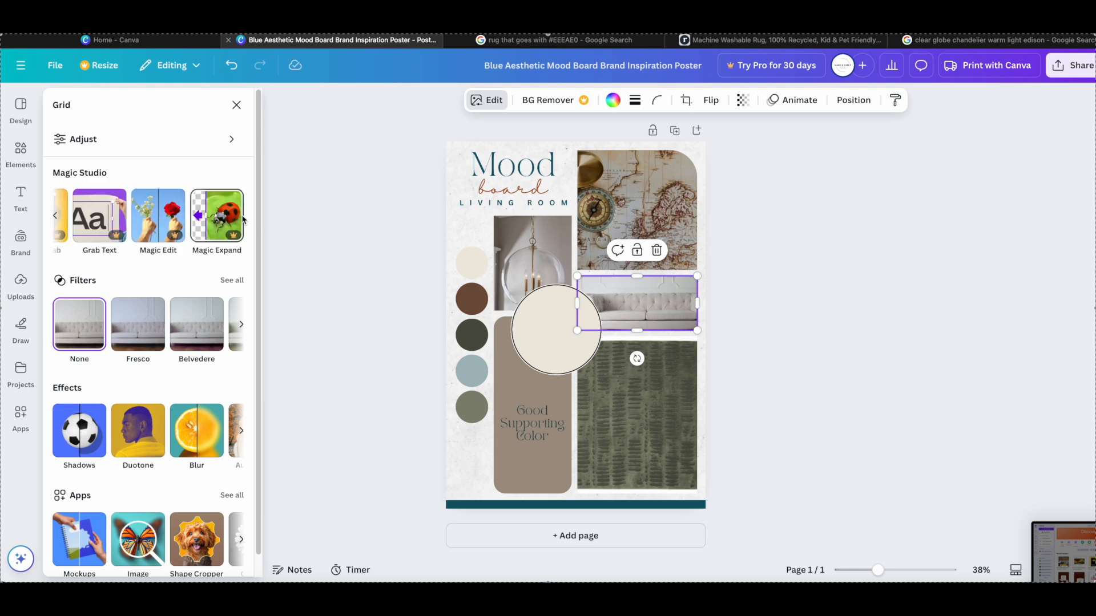
left_click(241, 324)
left_click(232, 280)
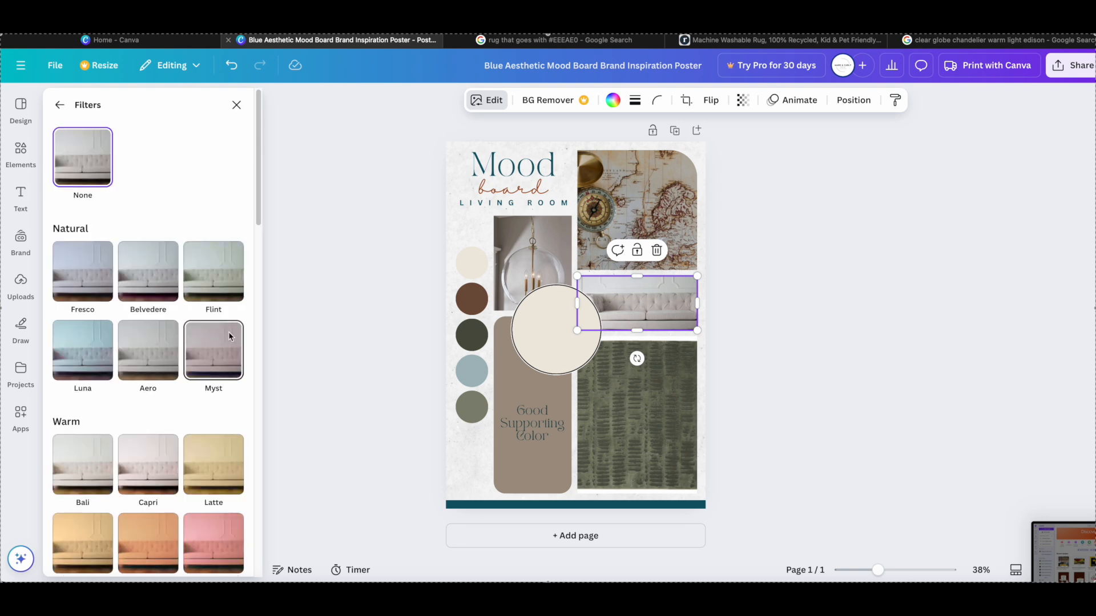
left_click(229, 336)
left_click(214, 279)
left_click(170, 288)
left_click(88, 409)
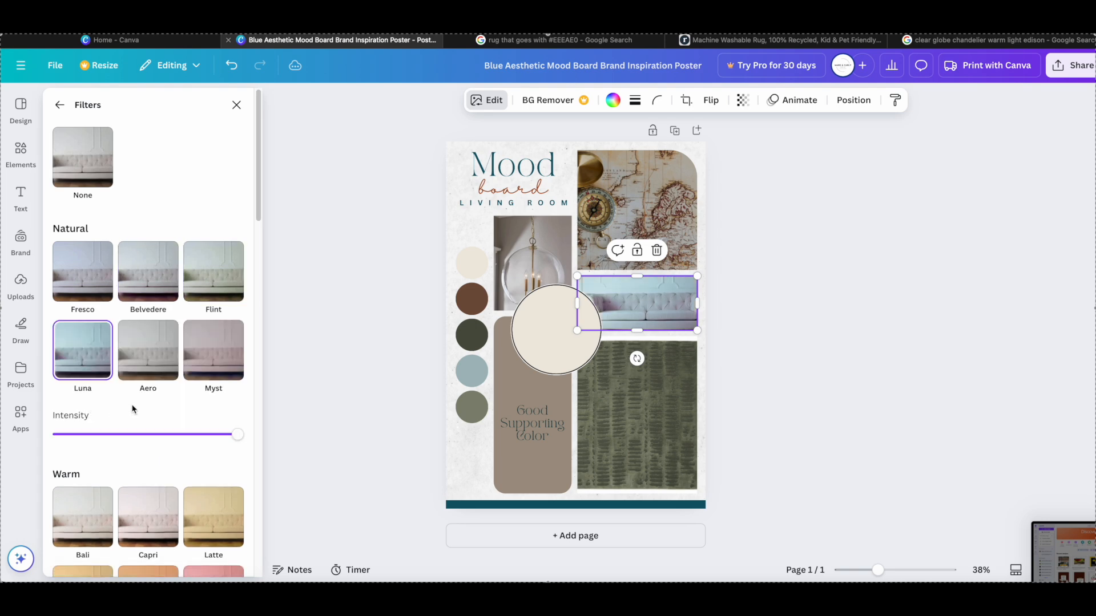
left_click(90, 179)
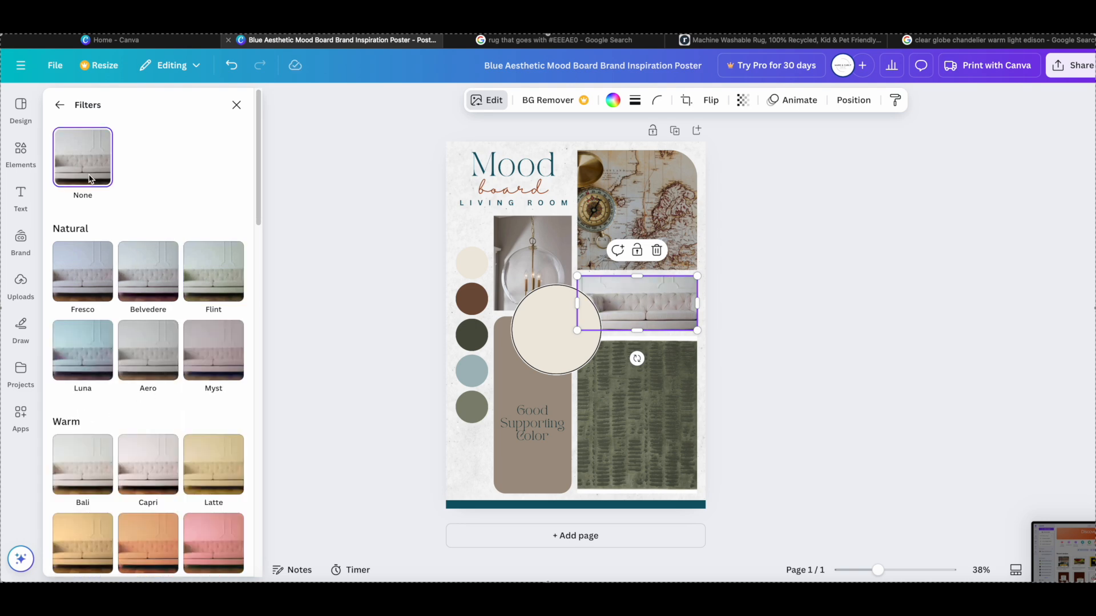
left_click(236, 109)
left_click(398, 267)
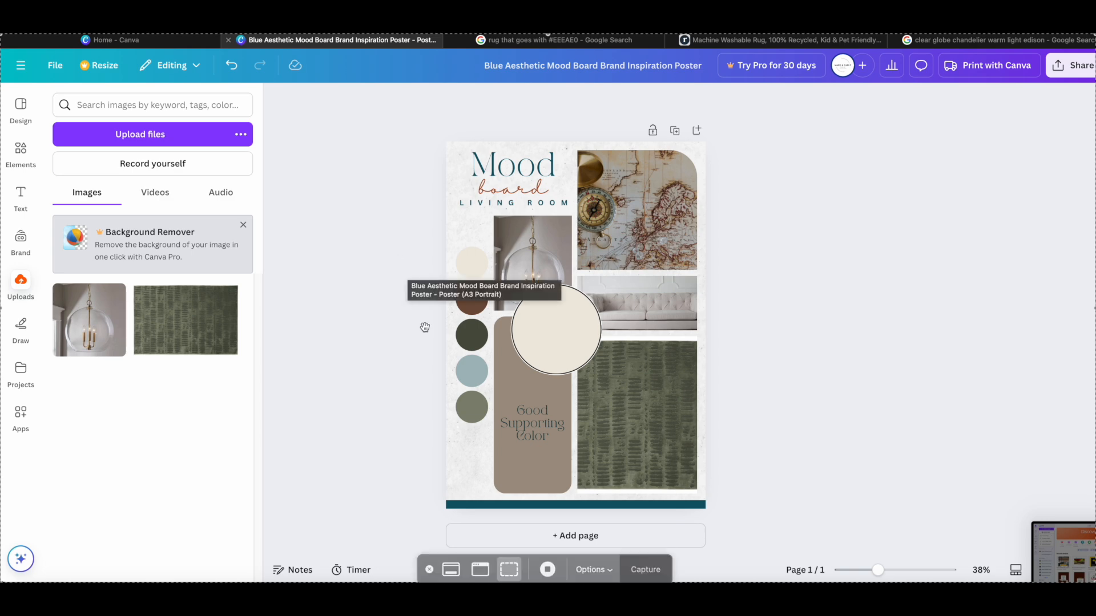
- Add a text box over the large cream paint circle and set its font size to 30
key("t")
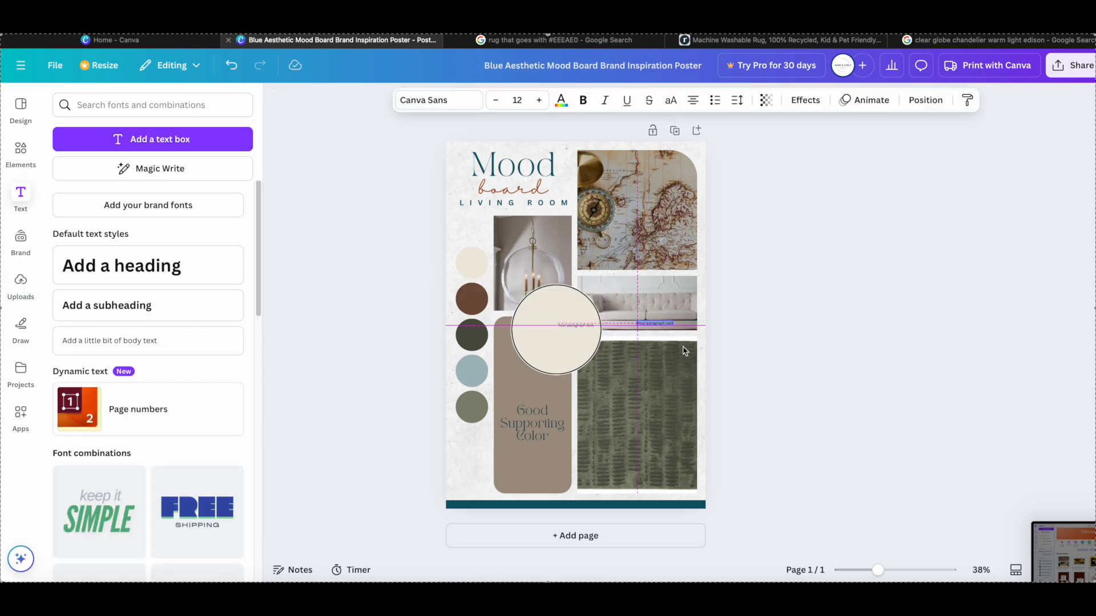
left_click(785, 313)
left_click(569, 328)
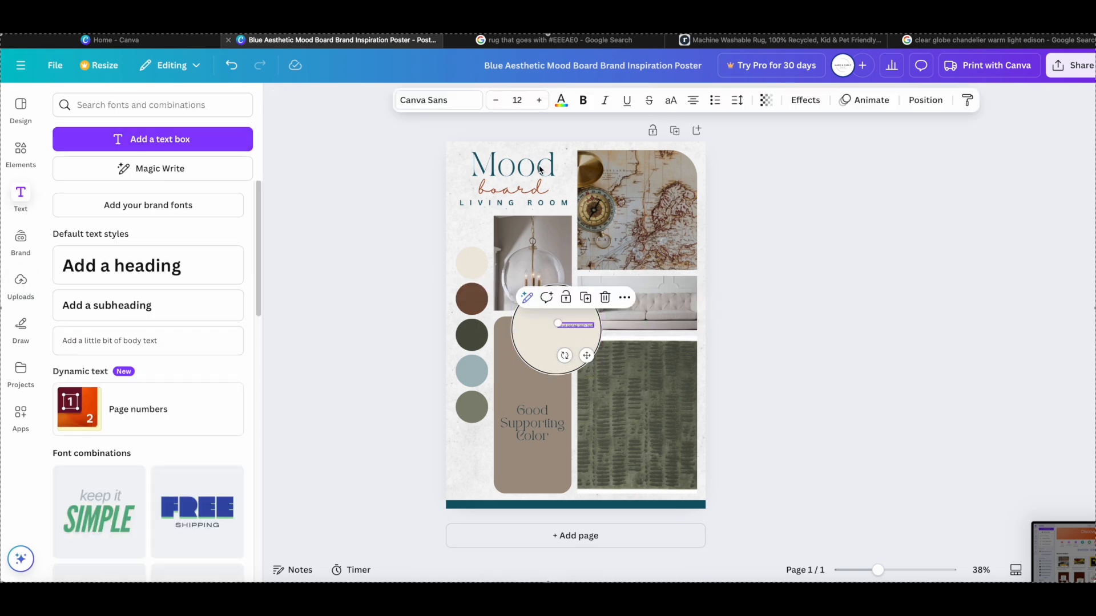
left_click(539, 100)
left_click(540, 100)
left_click(540, 100)
left_click(539, 100)
- Enter the note "Imperitive to take your paint swatch into a furniture store, or wherever you're going to get art, rug, etc and compare it with those pieces"
double_click(565, 331)
key("BackSpace")
type("Imperitive to take your")
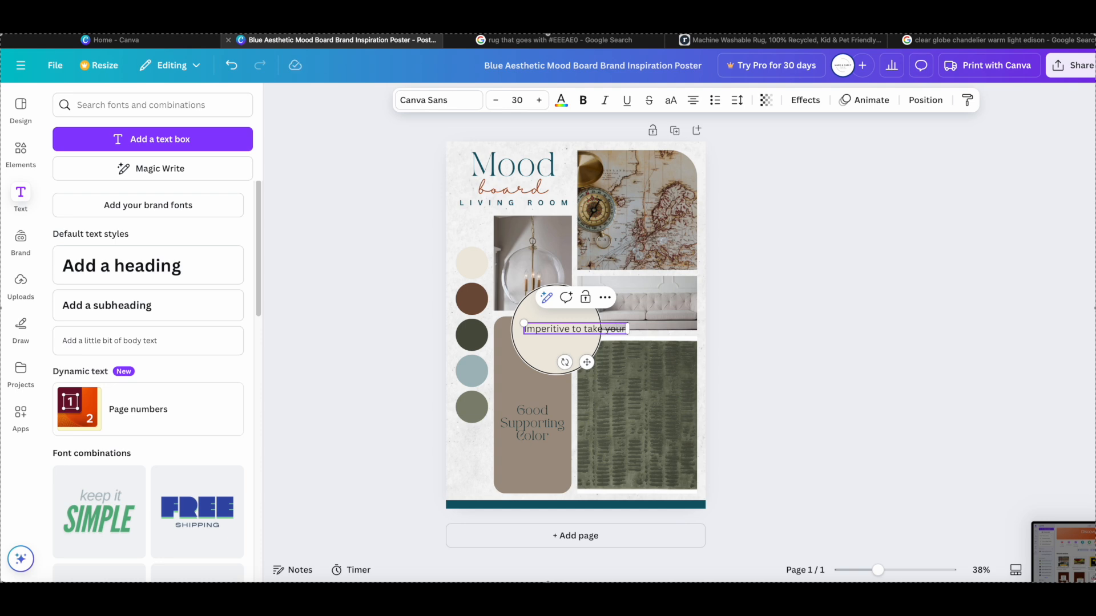
type(" paint swatch into a")
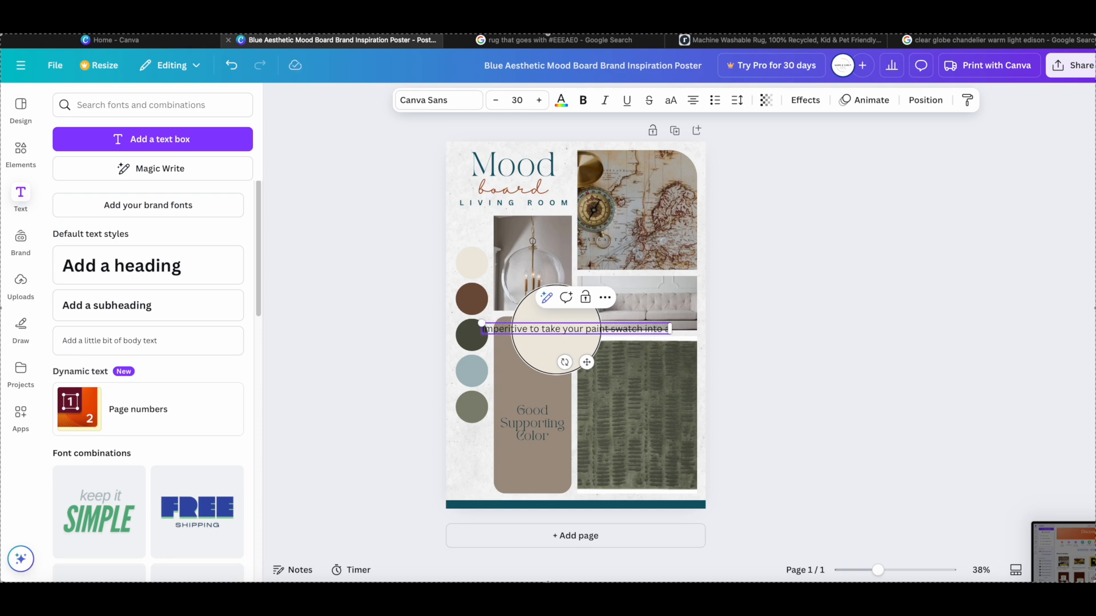
type(" furniture store, or whate")
key("BackSpace")
type("er")
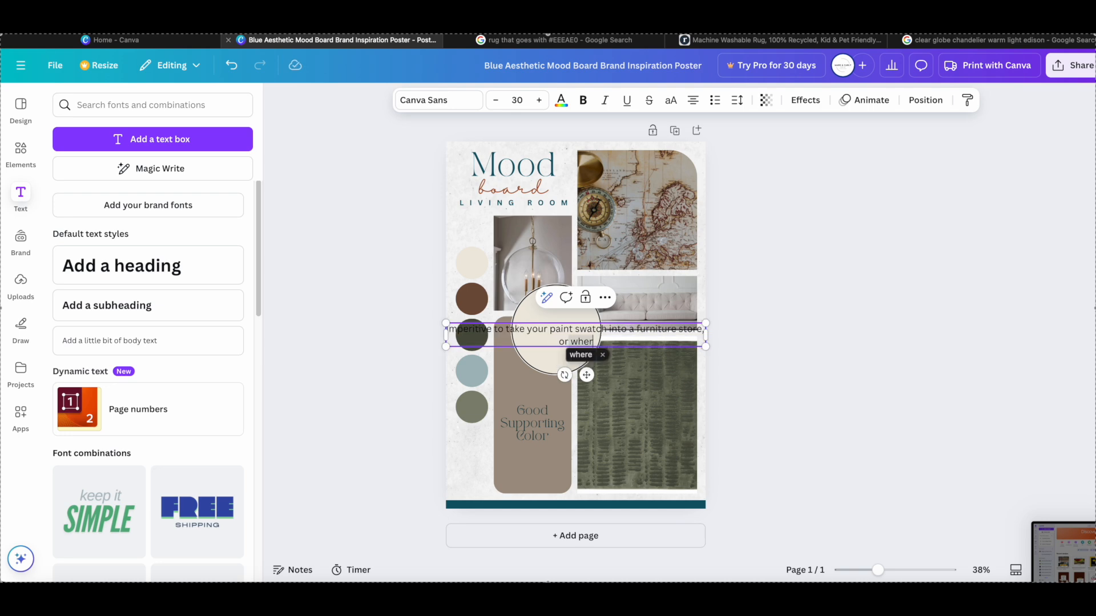
type("ever you're going to get art, rug")
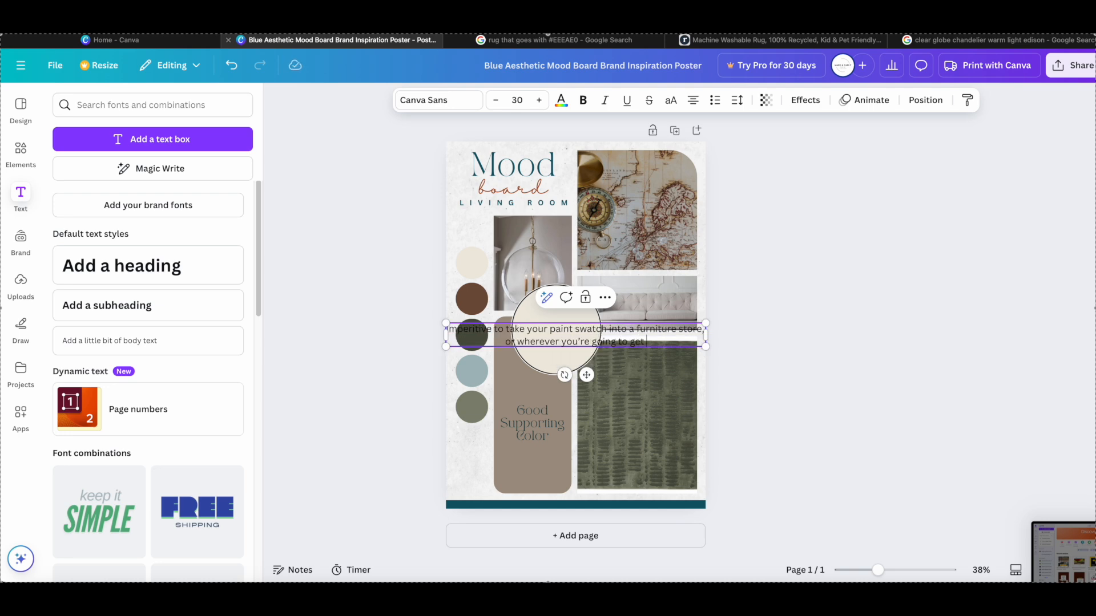
type(",")
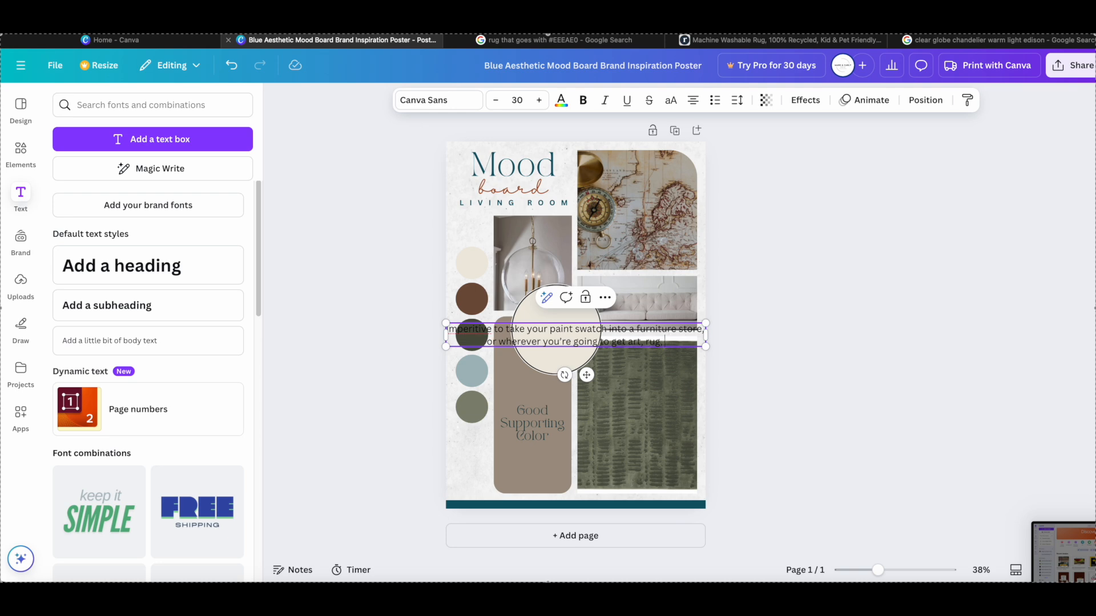
type(" etc and compare it with")
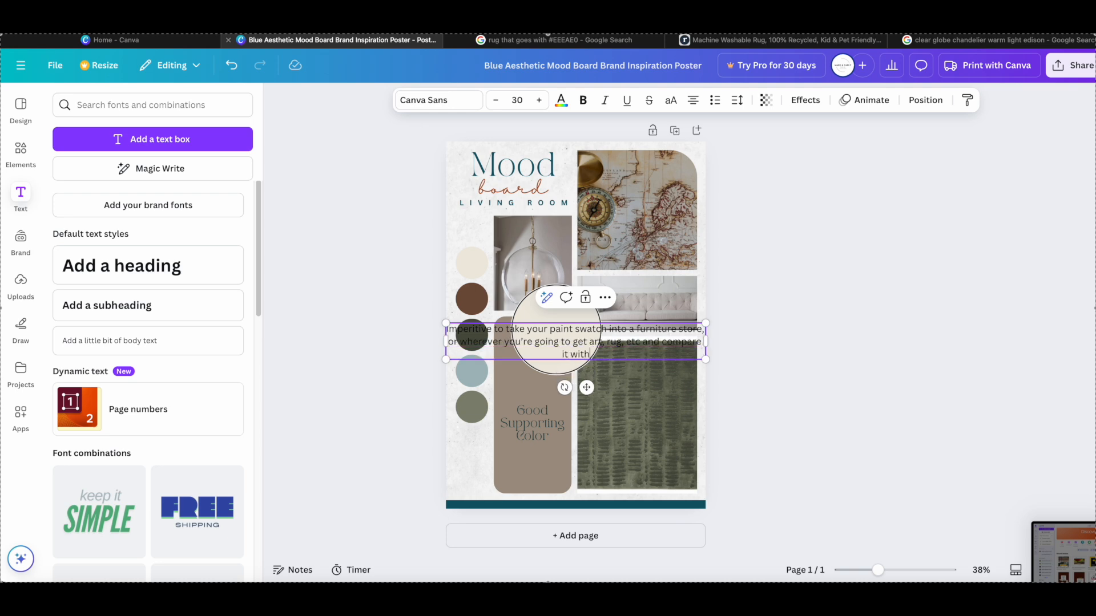
type(" those pieces")
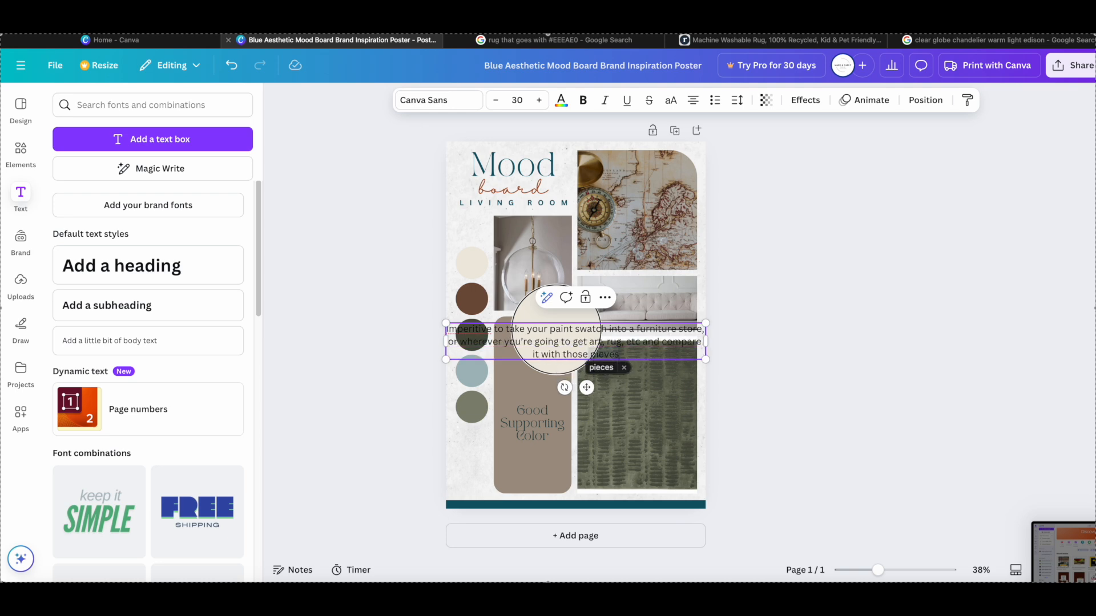